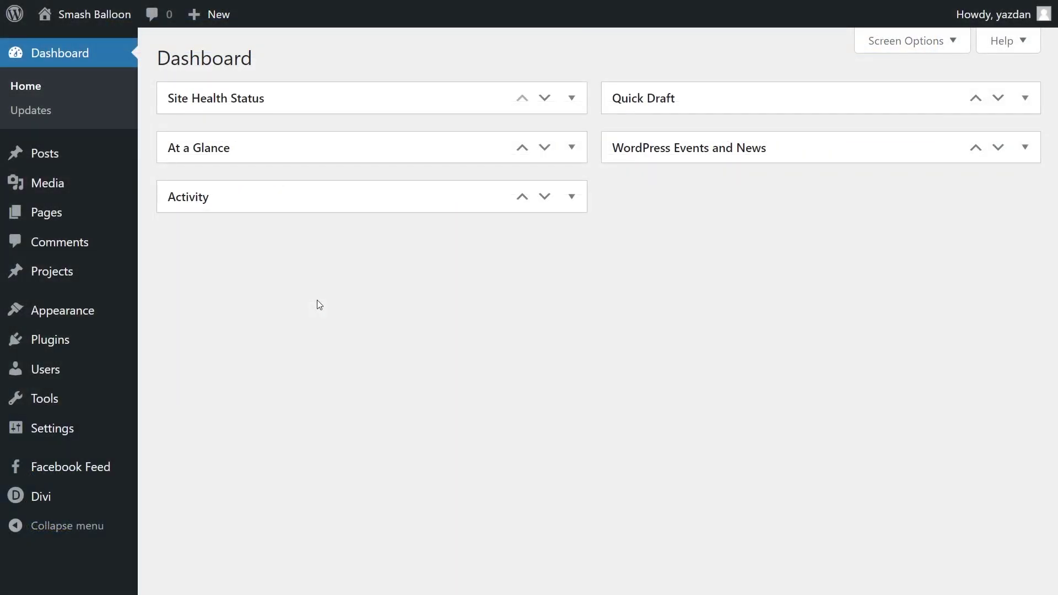
- Upload the Custom Twitter Feeds Pro Developer zip, install it and activate the plugin
mouse_move(42, 339)
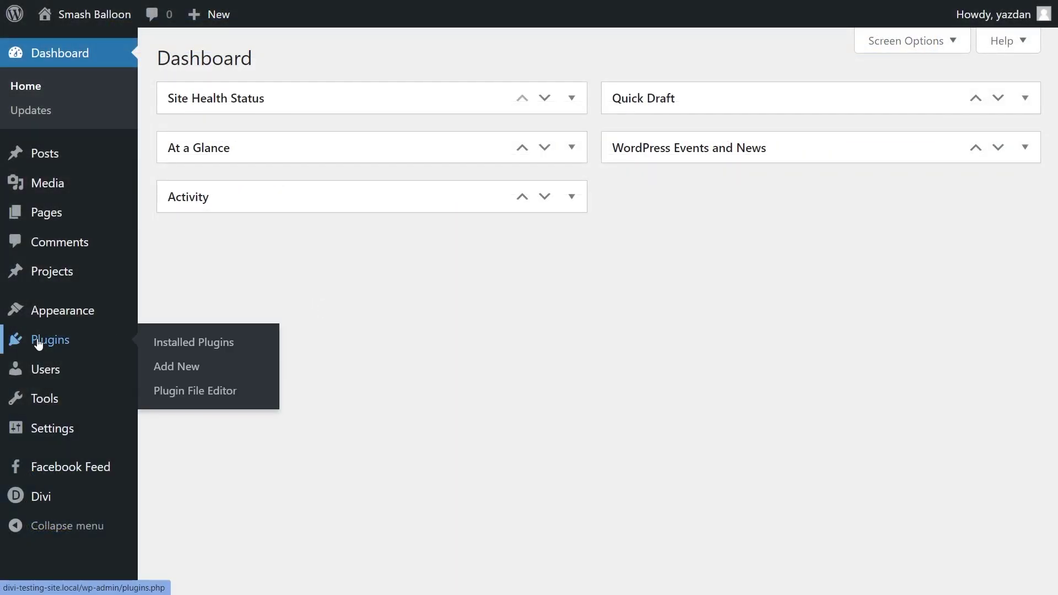
left_click(165, 366)
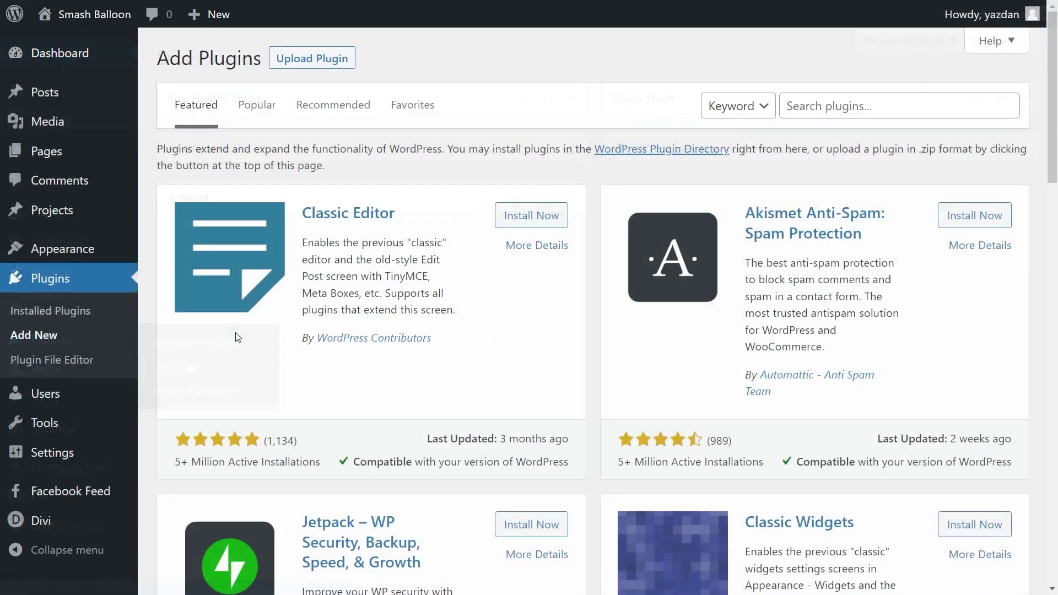
left_click(312, 60)
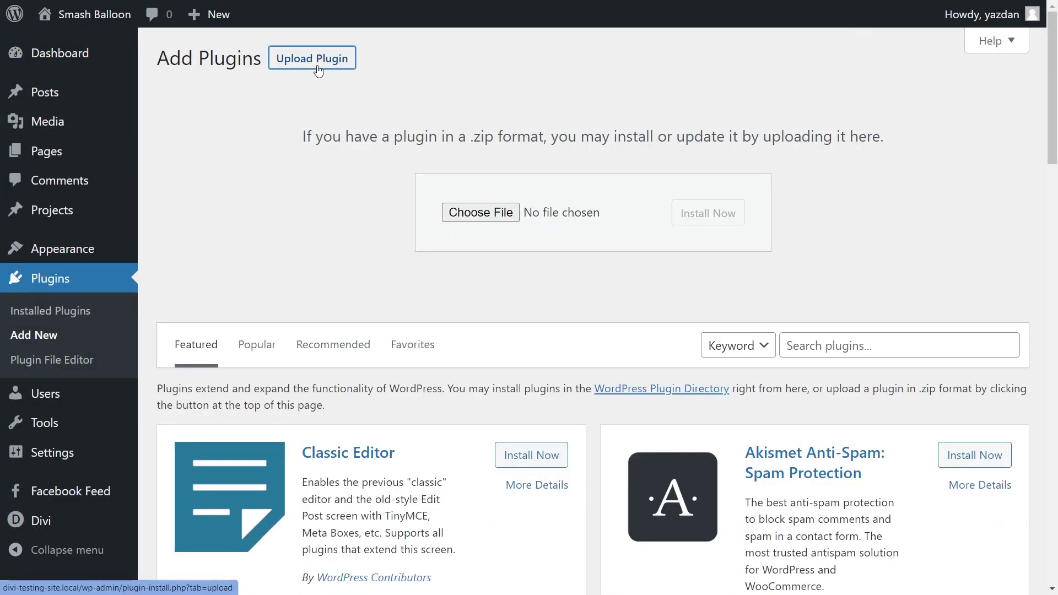
left_click(481, 213)
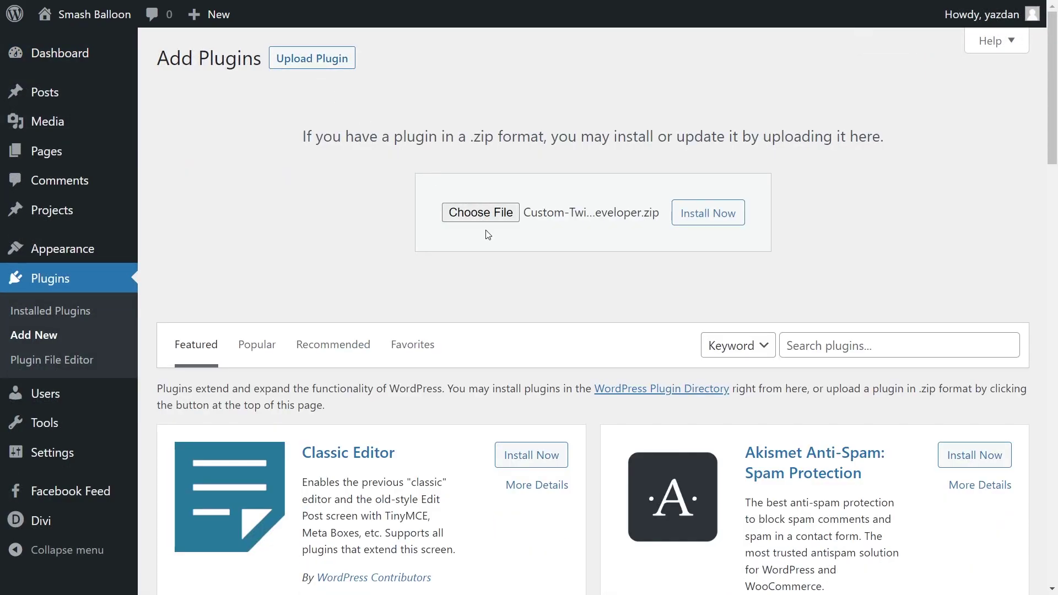
left_click(701, 220)
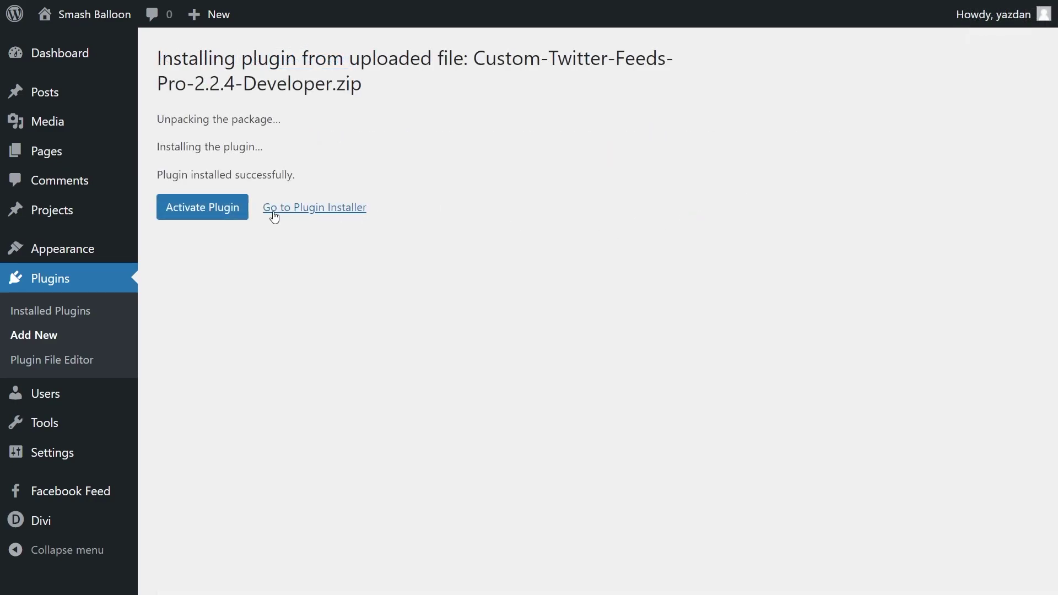
left_click(171, 208)
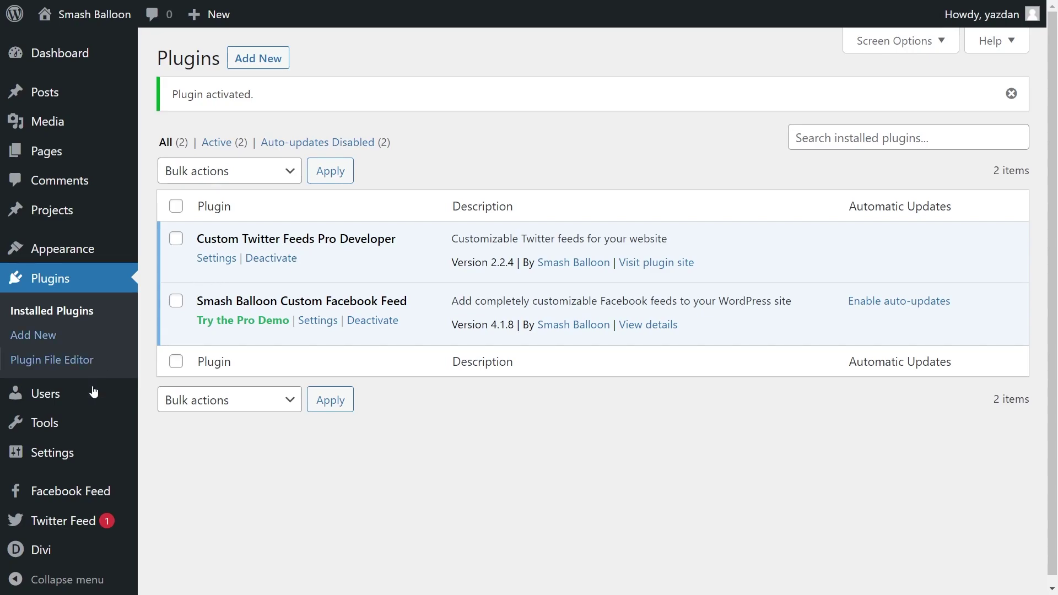
- Paste the license key into Twitter Feed Settings and activate it
mouse_move(24, 528)
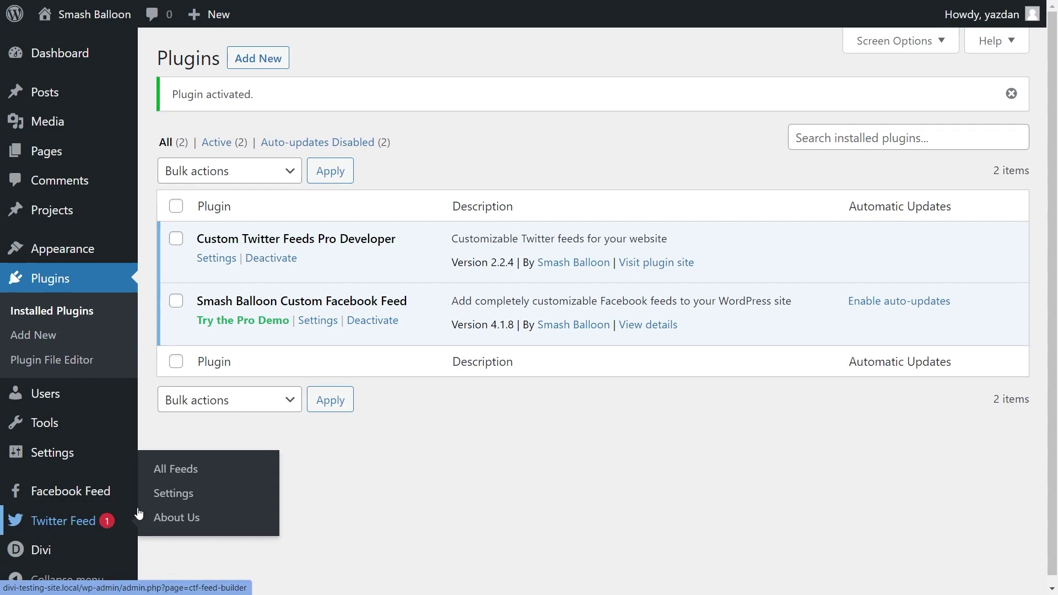
left_click(161, 496)
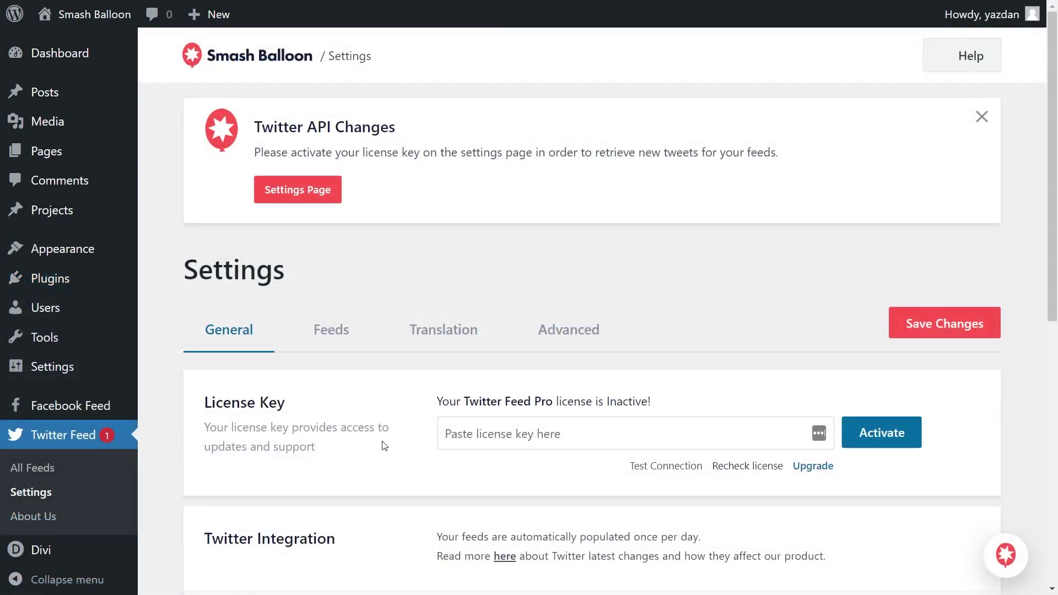
left_click(496, 436)
key("ctrl+v")
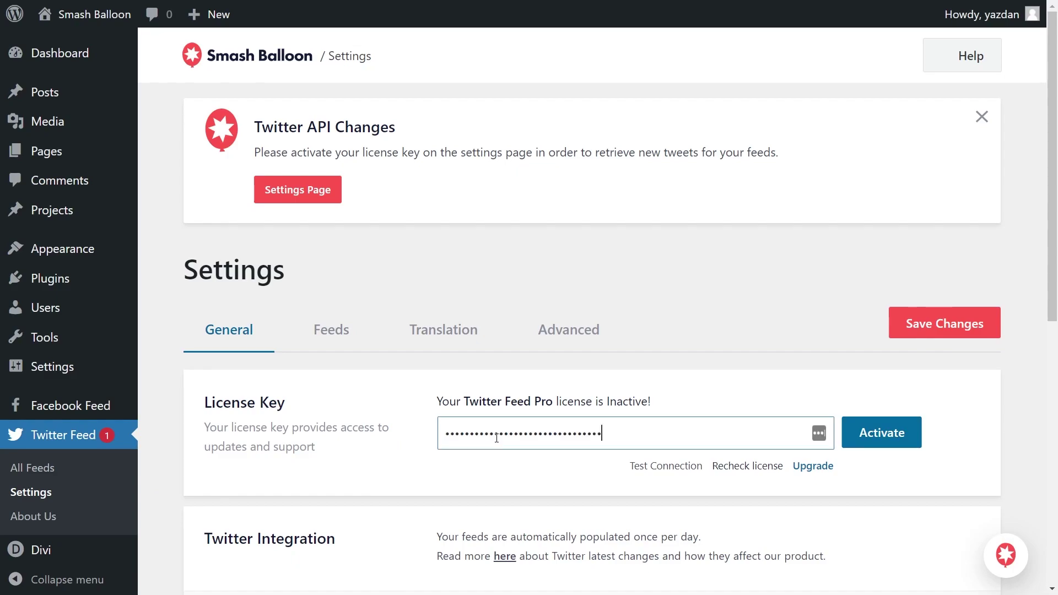
left_click(884, 437)
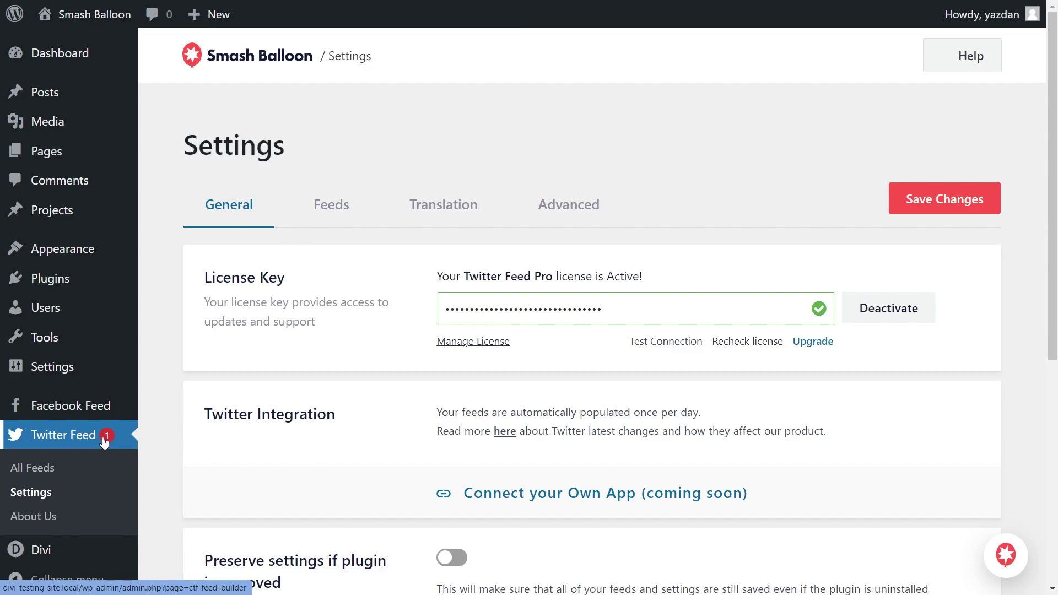
- Add a new feed from All Feeds with Hashtag as its only feed type, unchecking User Timeline
left_click(54, 472)
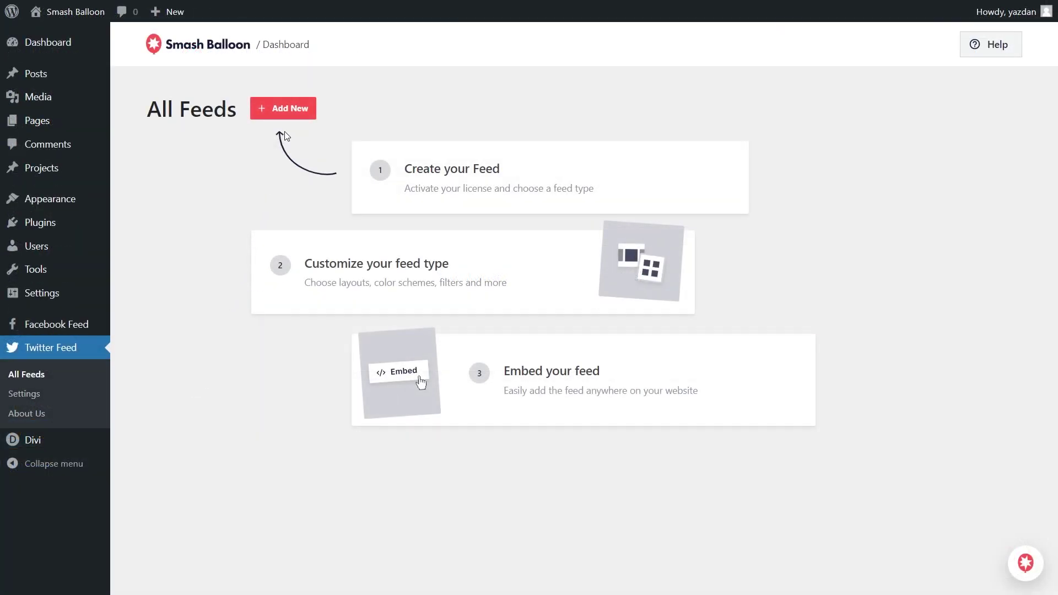
left_click(289, 113)
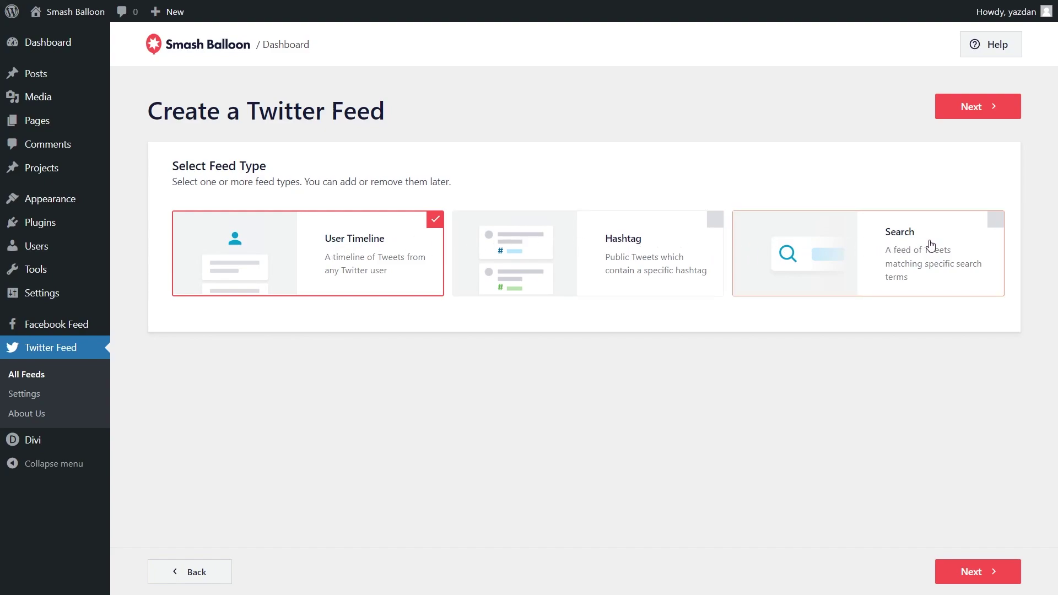
left_click(608, 260)
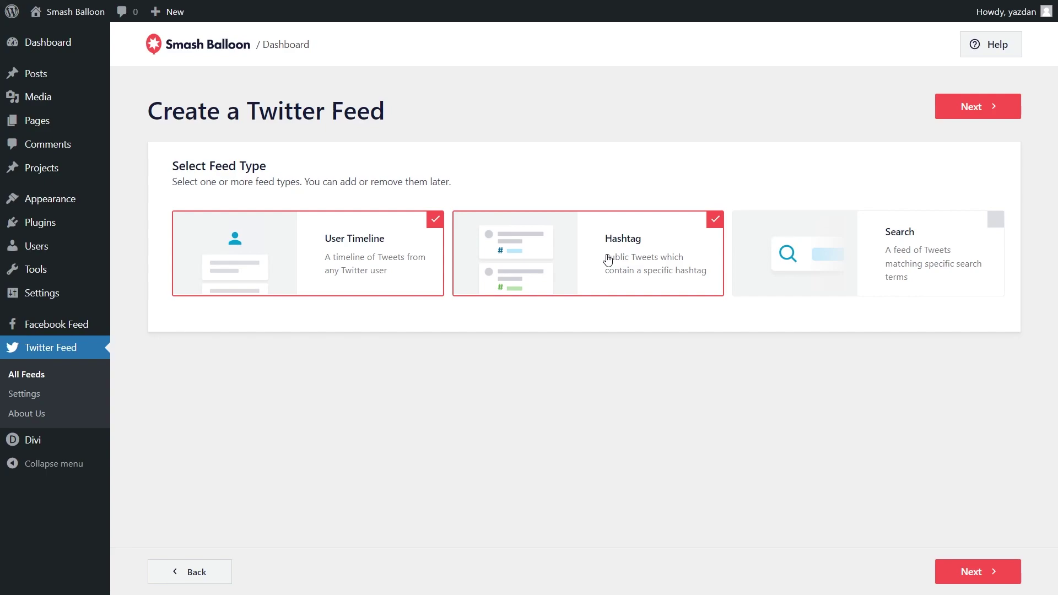
left_click(365, 240)
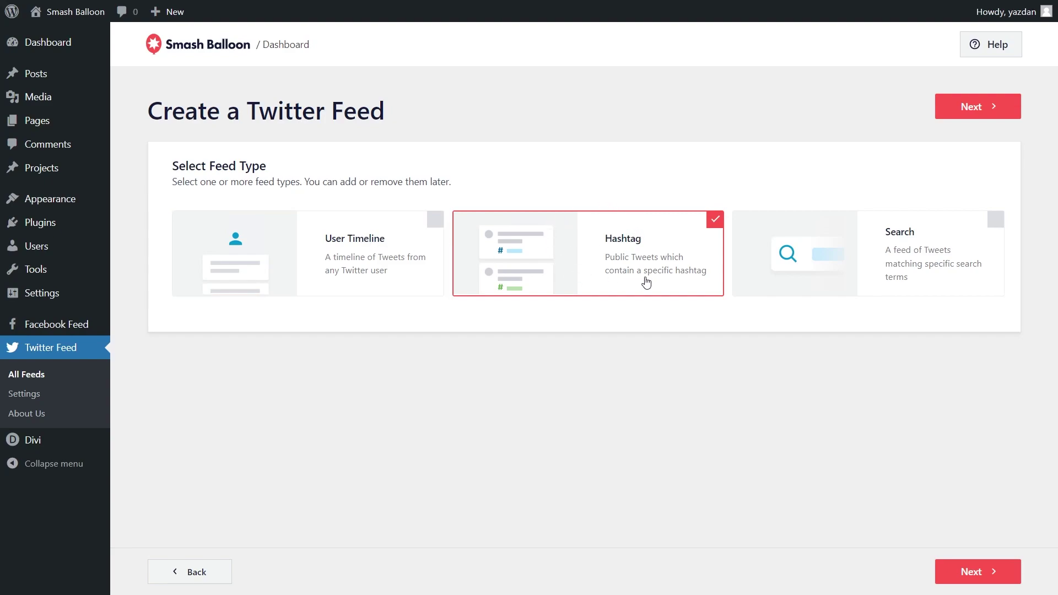
left_click(974, 107)
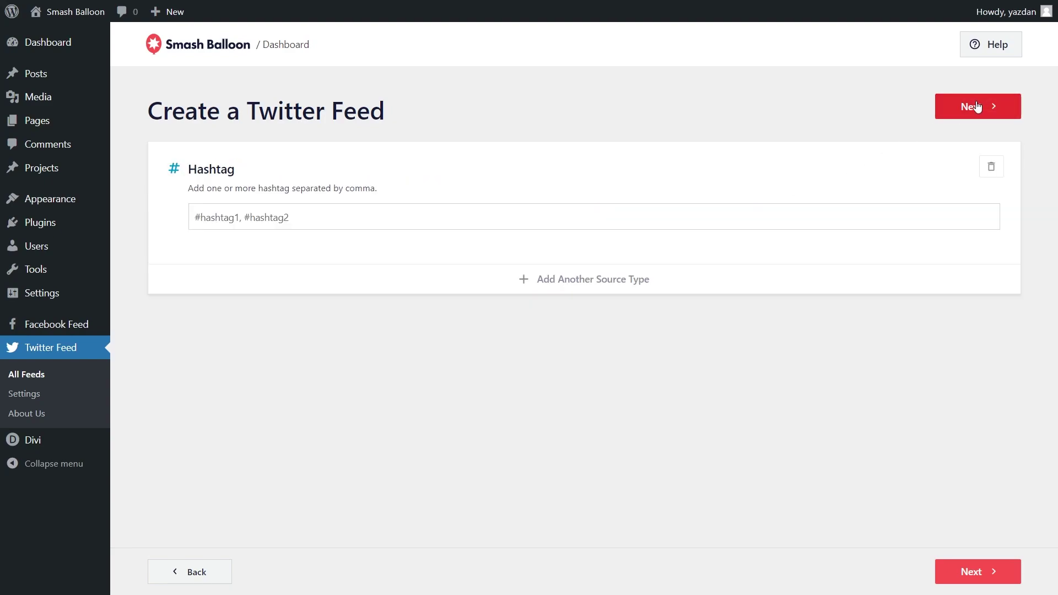
- Enter #gopro as the feed's hashtag source and continue to the template step
left_click(410, 215)
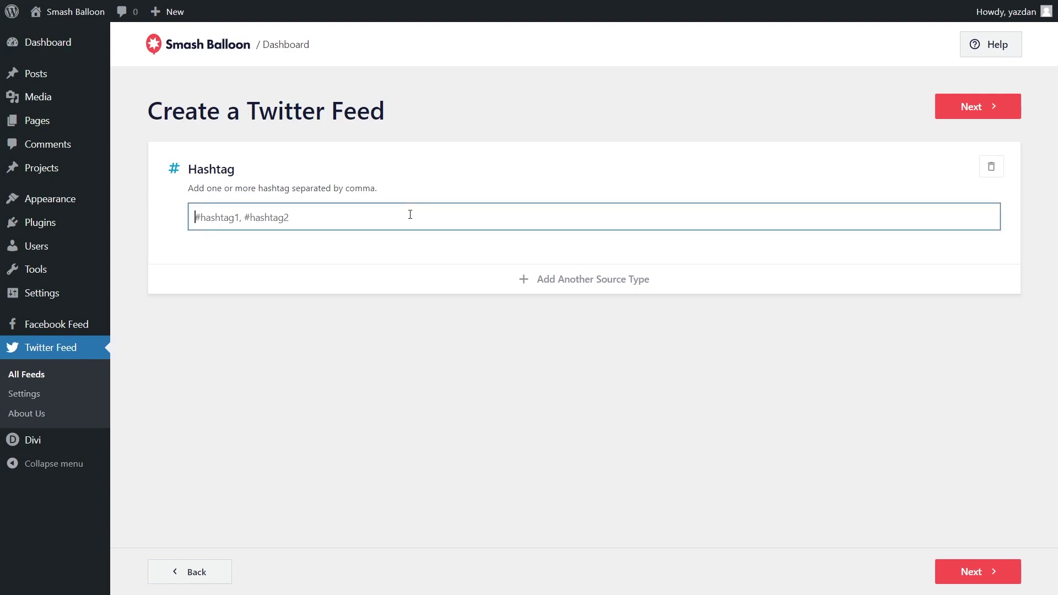
type("#gopro")
left_click(975, 108)
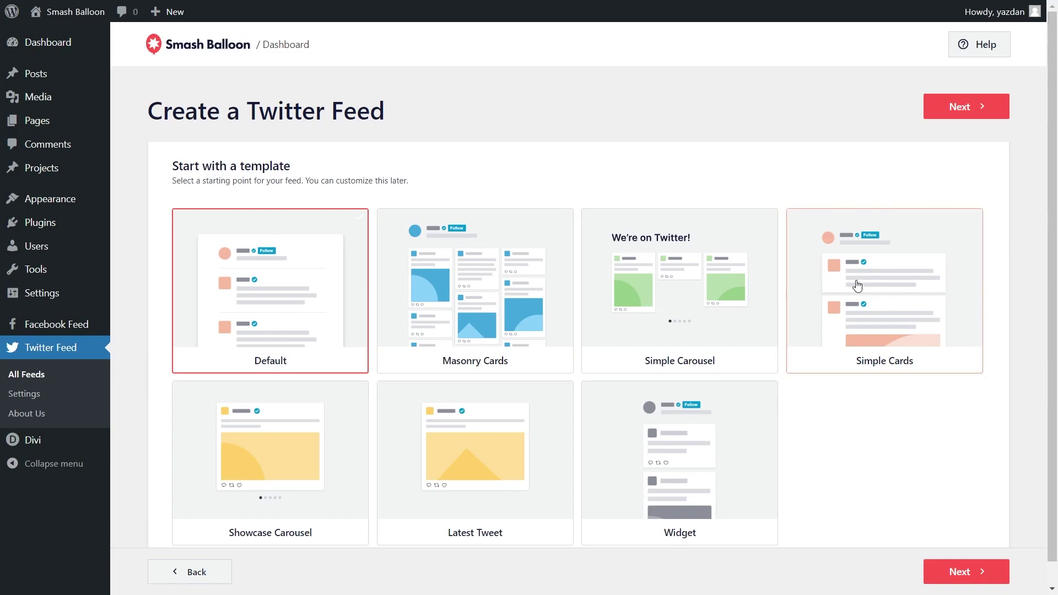
- Pick the Masonry Cards template and scroll through the resulting #gopro feed preview
scroll(838, 393, "down", 1)
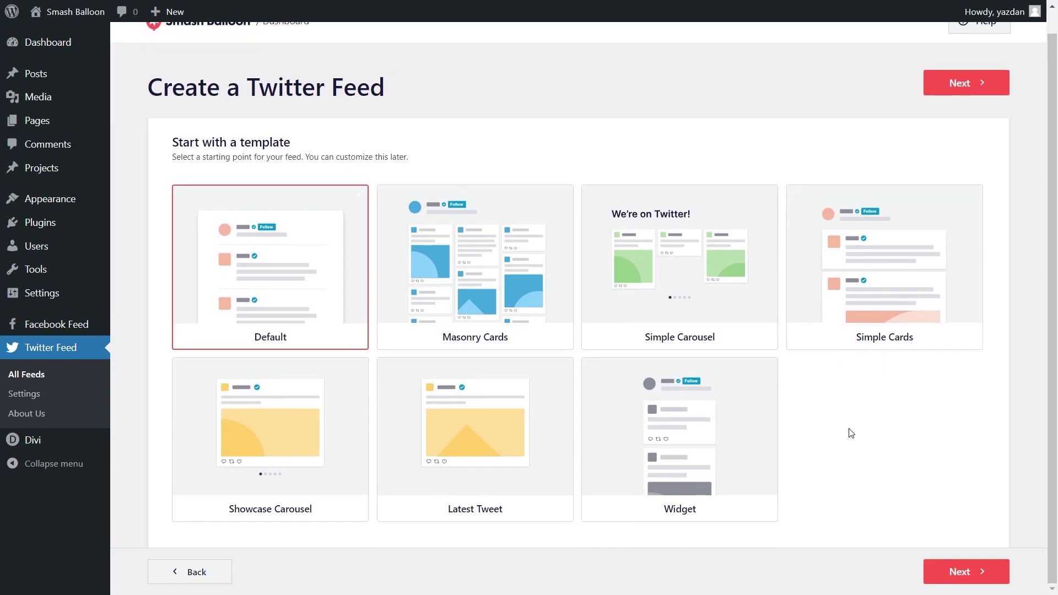
left_click(501, 315)
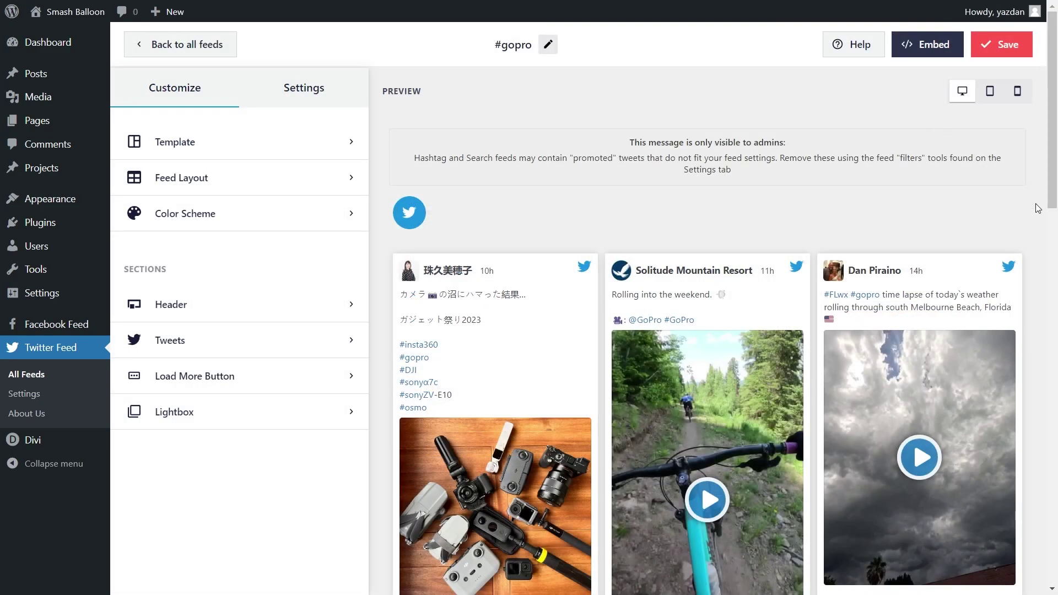
scroll(1037, 208, "down", 4)
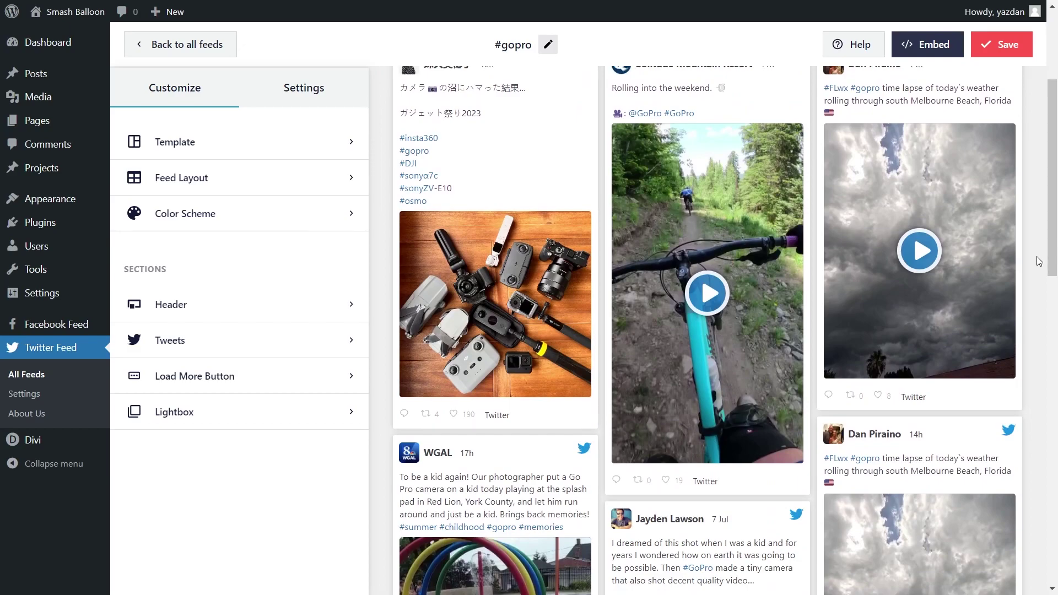
scroll(1038, 260, "down", 6)
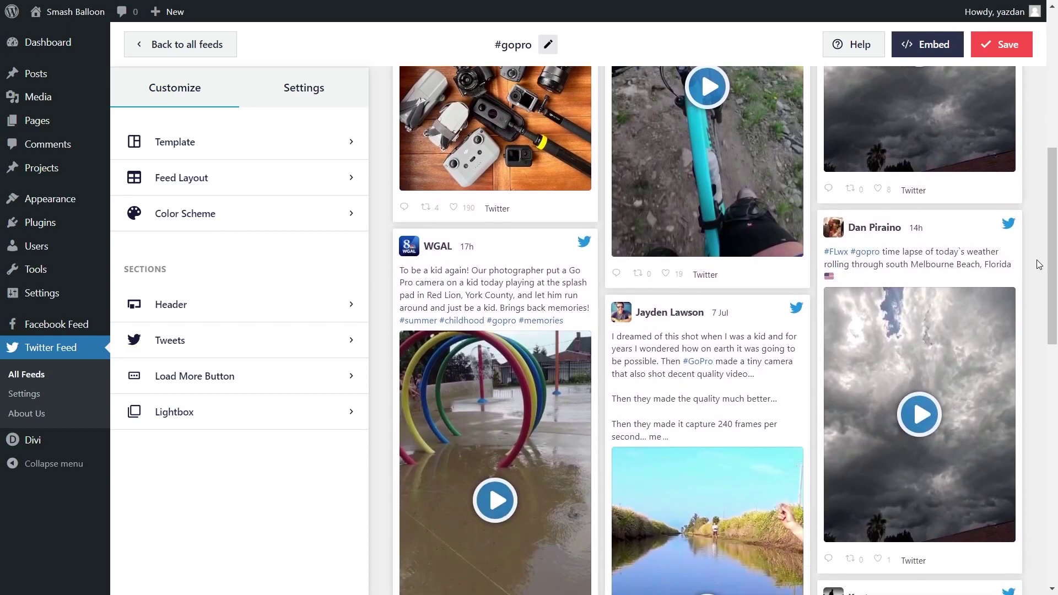
scroll(1039, 266, "down", 4)
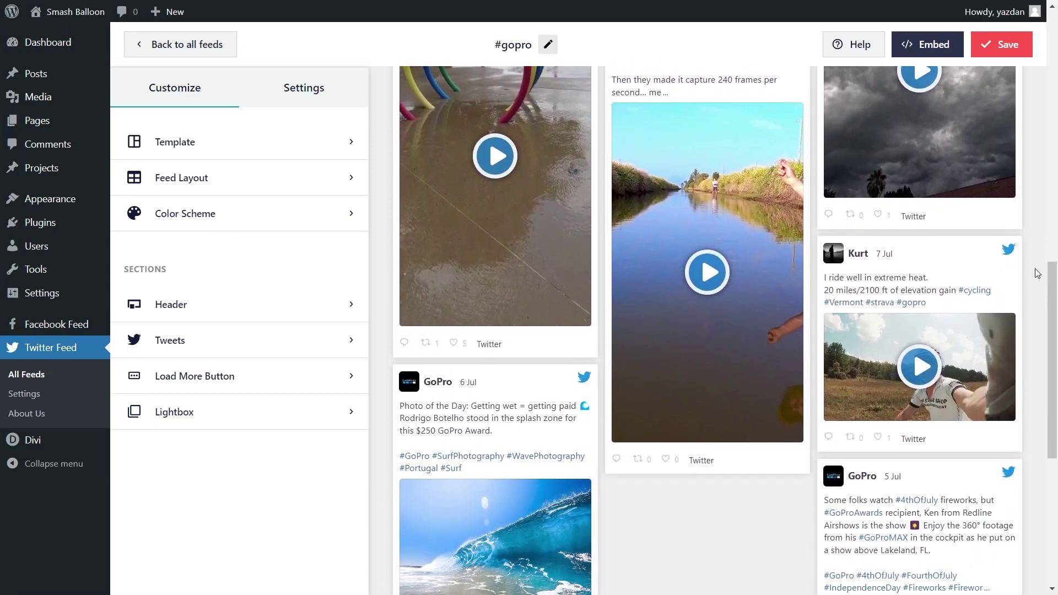
scroll(1037, 274, "up", 15)
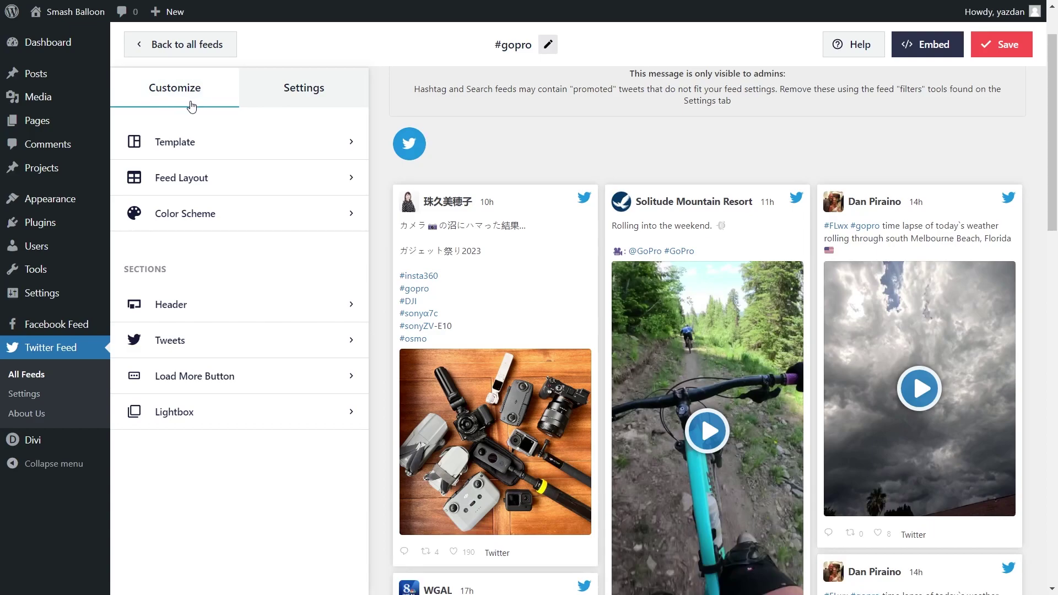
- Open Feed Layout and try the single-column List layout
left_click(227, 177)
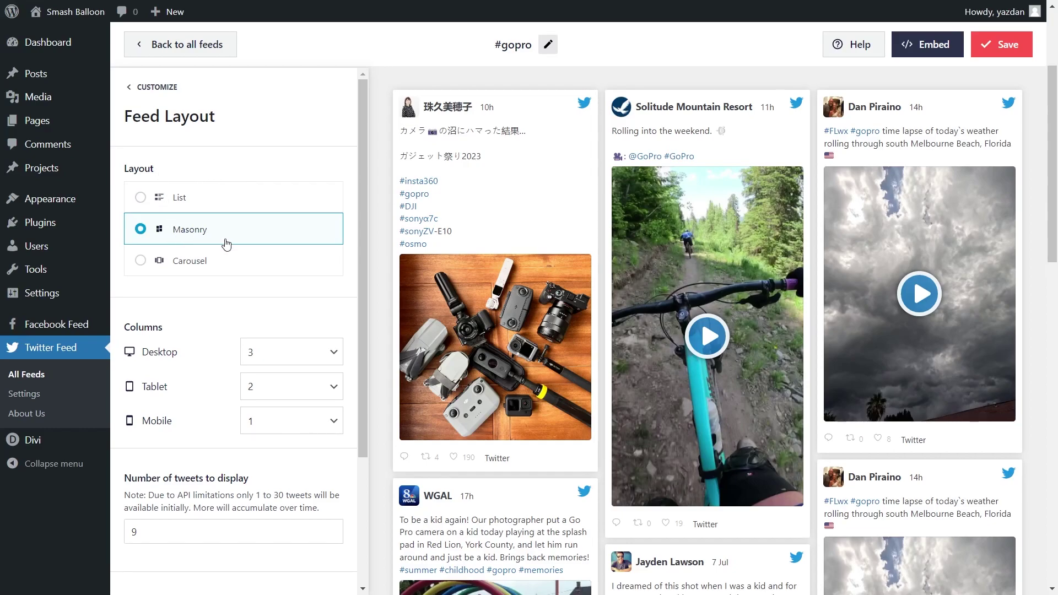
scroll(1007, 352, "down", 6)
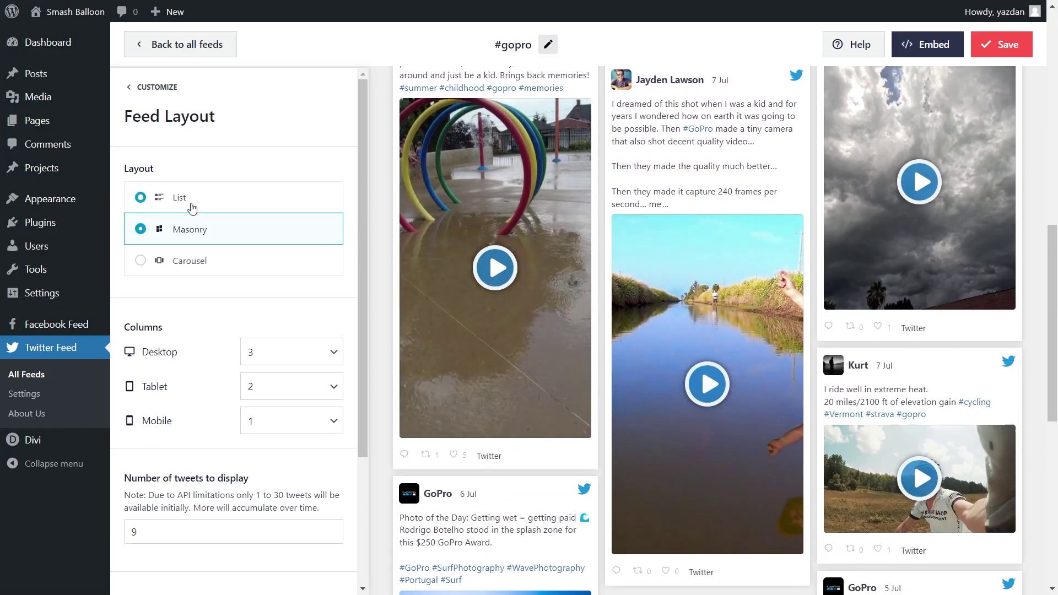
left_click(208, 197)
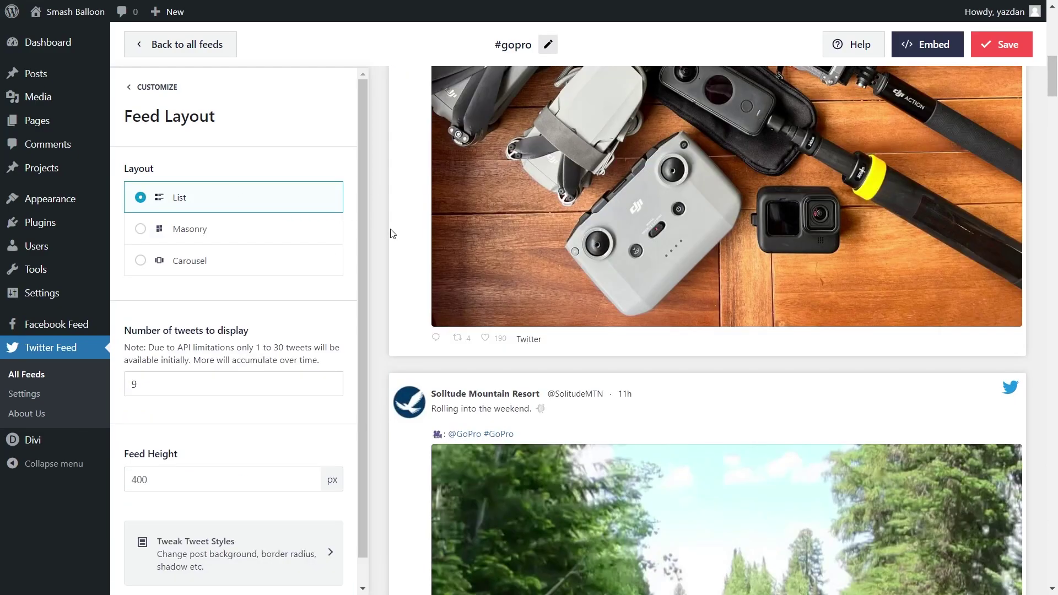
scroll(389, 231, "down", 7)
scroll(386, 244, "down", 5)
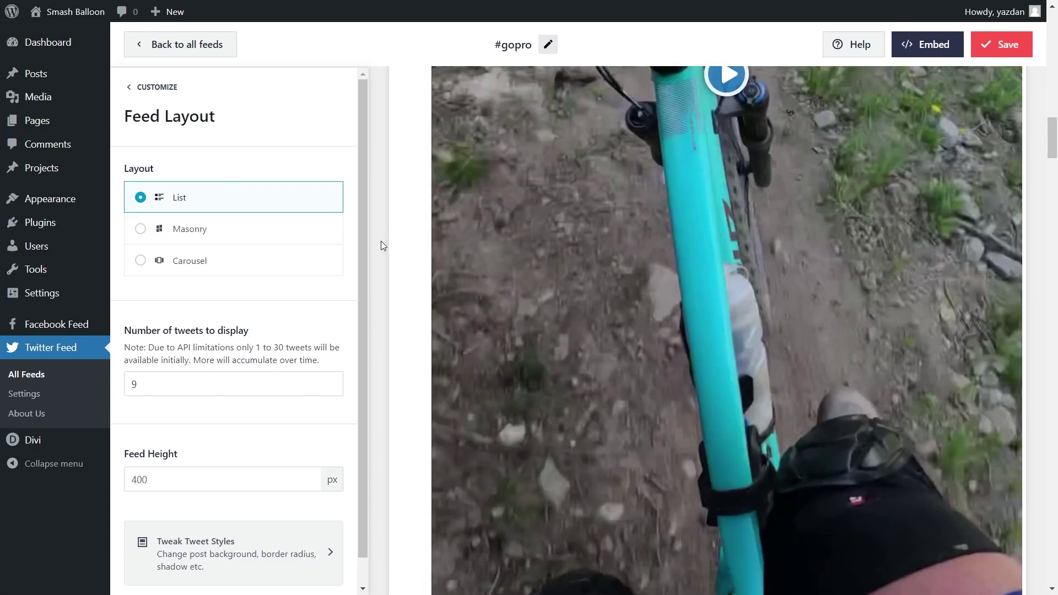
- Preview the feed as a carousel, advancing it four times, then switch to Masonry
left_click(306, 259)
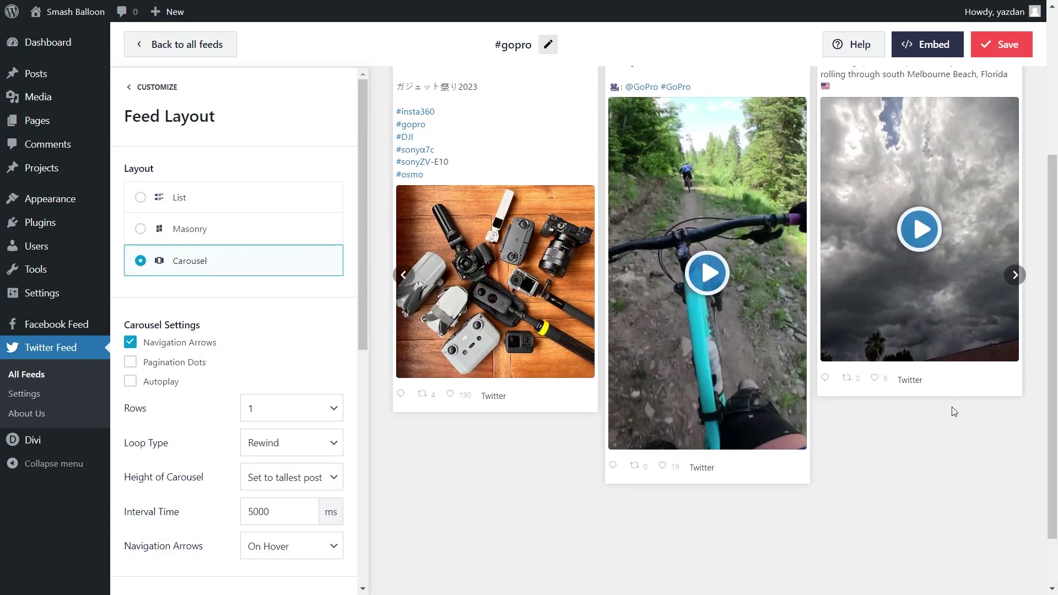
left_click(1015, 275)
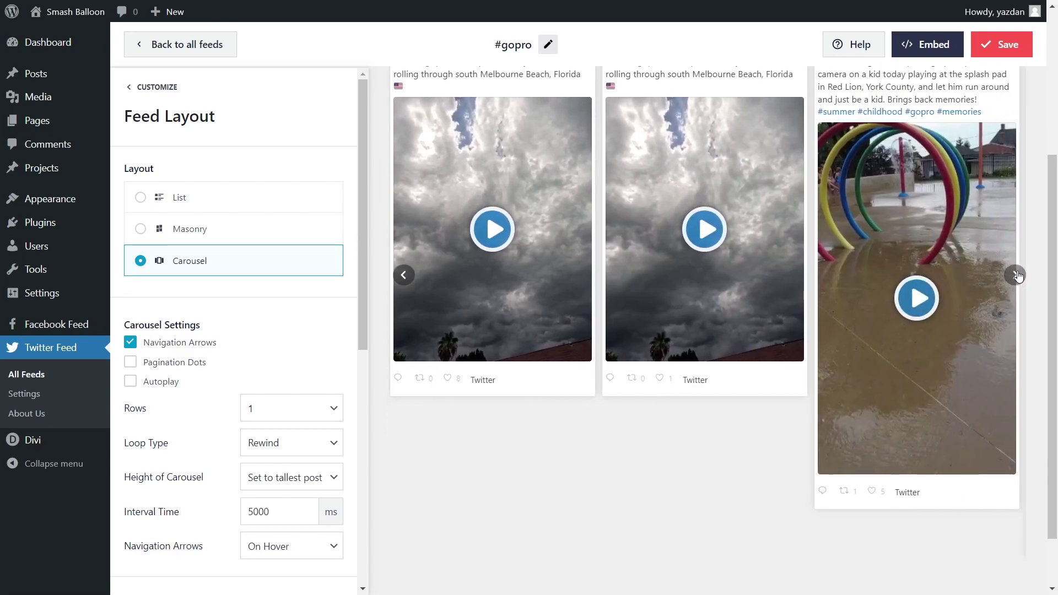
left_click(1016, 275)
left_click(1016, 275)
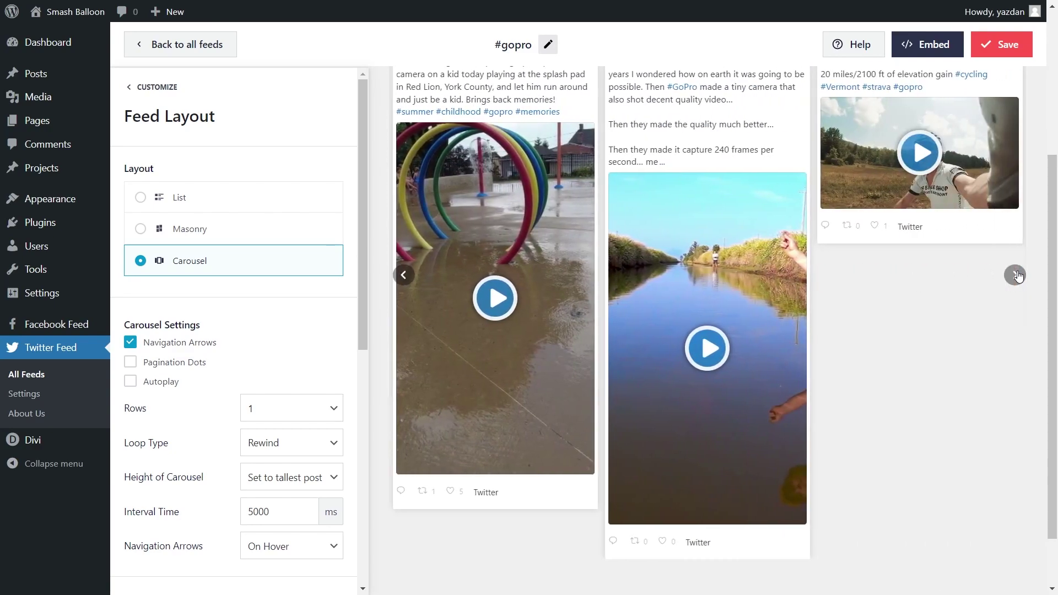
left_click(1017, 275)
left_click(197, 238)
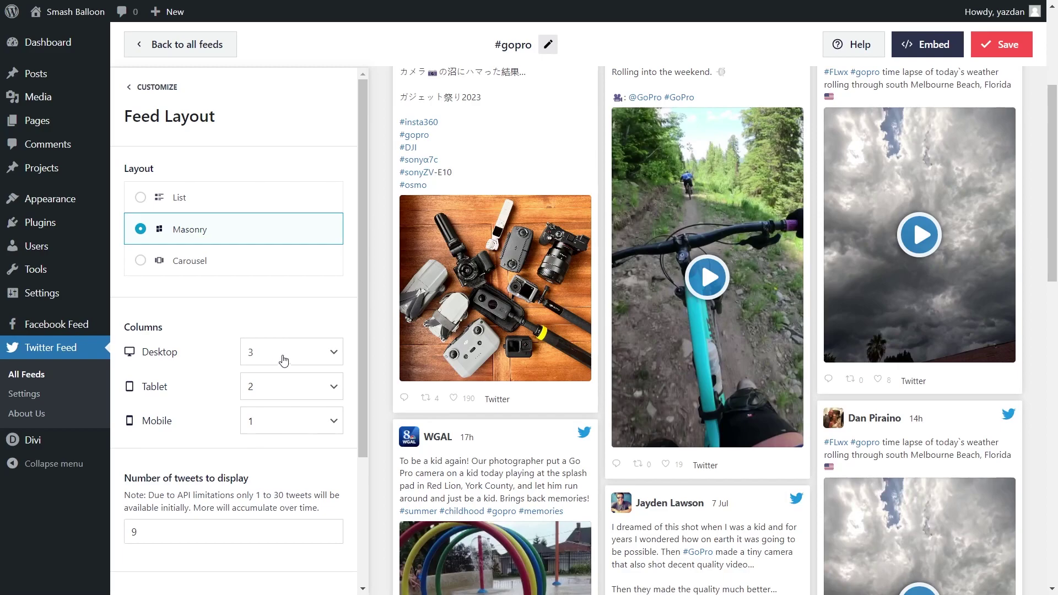
- Change the desktop columns to 2, then back to 3
left_click(324, 360)
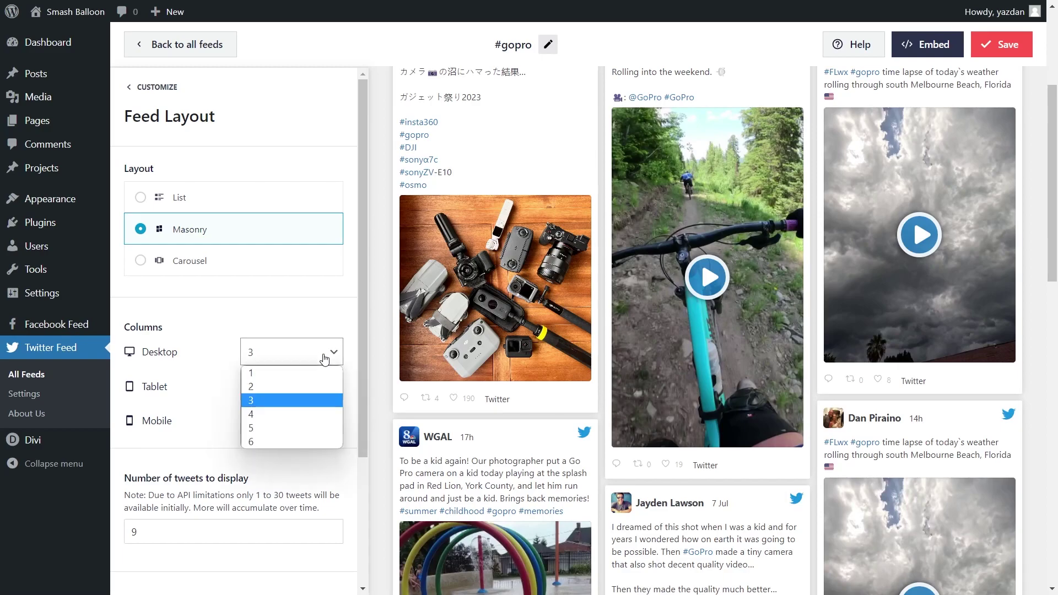
left_click(302, 386)
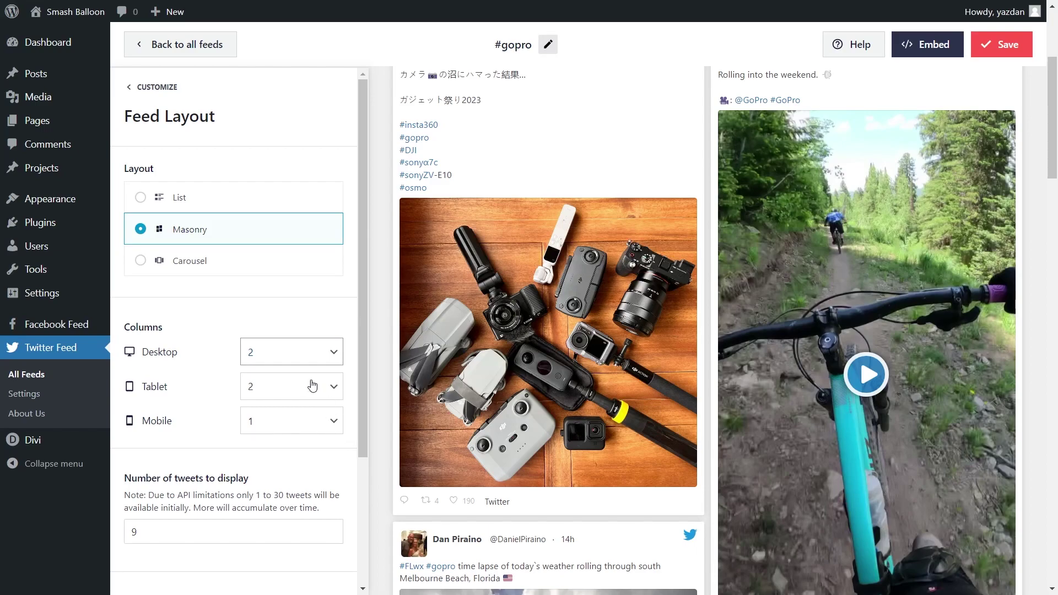
left_click(291, 362)
left_click(271, 400)
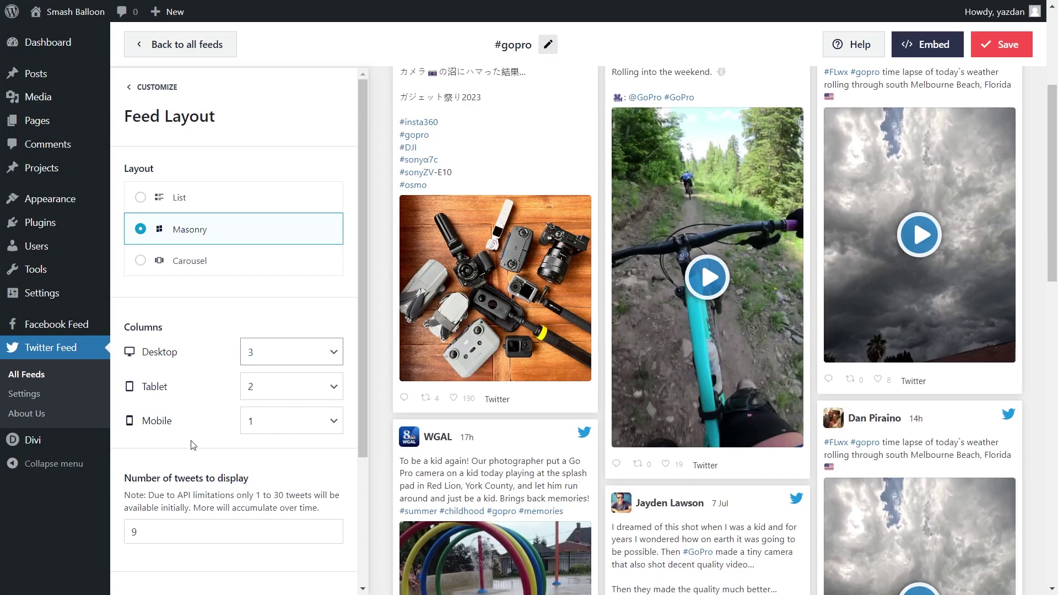
- Select the tweet count of 9, save the feed, and open Color Scheme
scroll(193, 445, "down", 3)
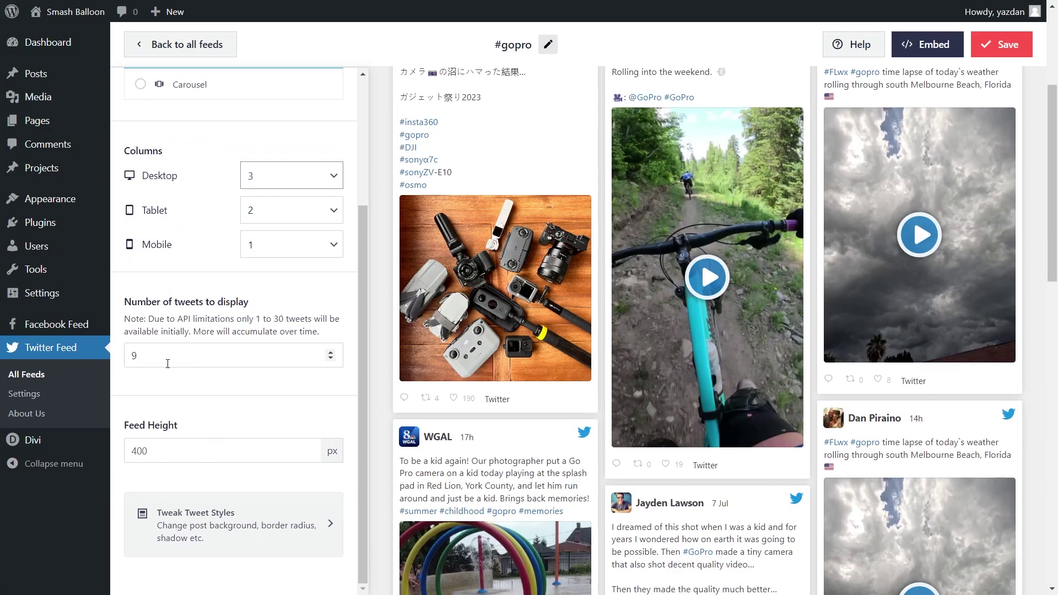
left_click(136, 356)
double_click(137, 356)
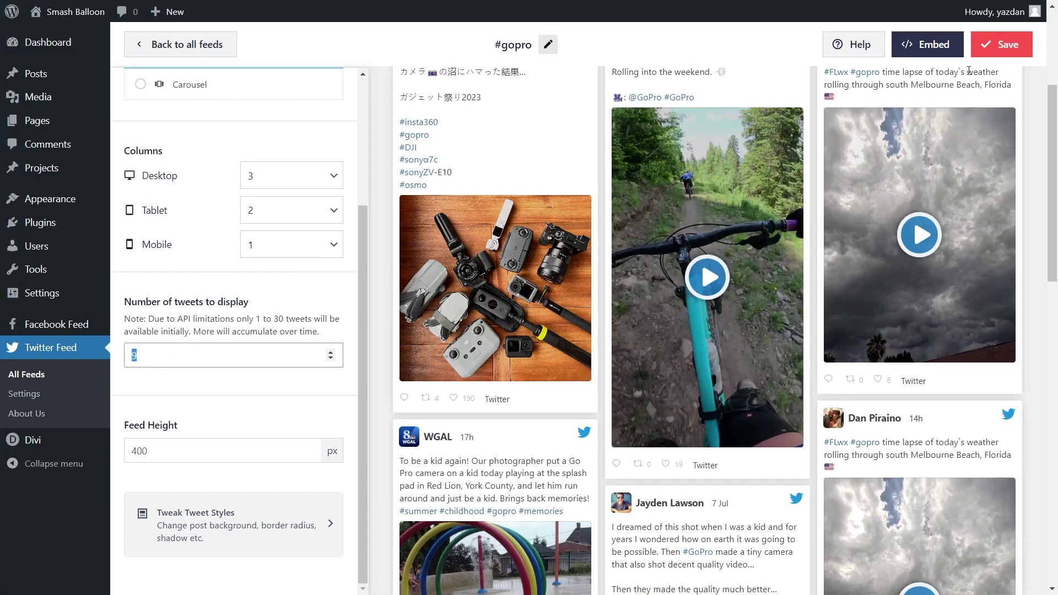
left_click(1008, 45)
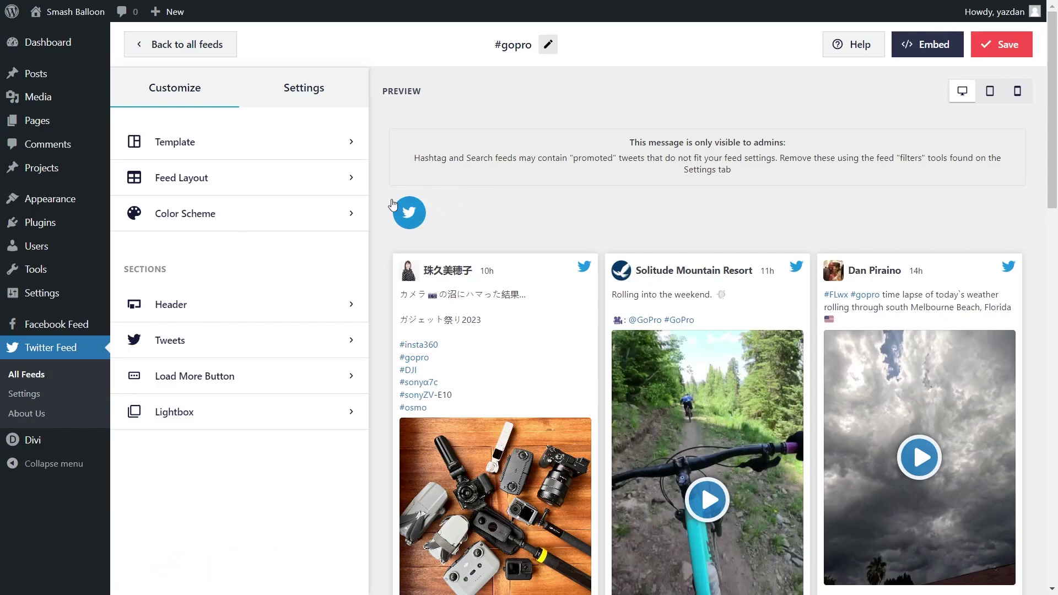
left_click(182, 222)
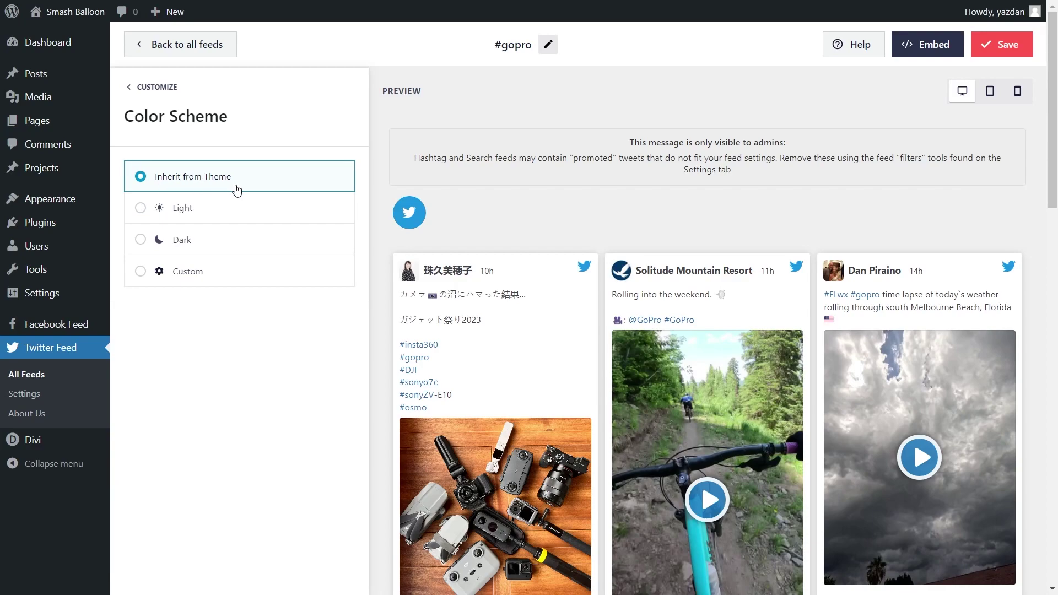
- Try Light, Dark and Custom red, yellow, green backgrounds, then restore Inherit from Theme and save
left_click(215, 210)
left_click(212, 240)
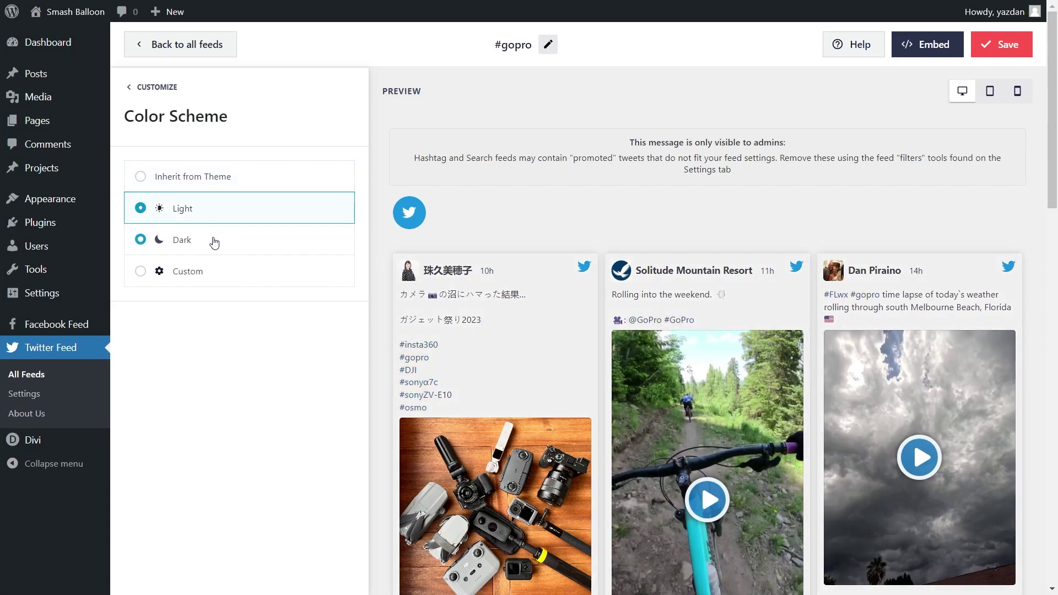
left_click(215, 271)
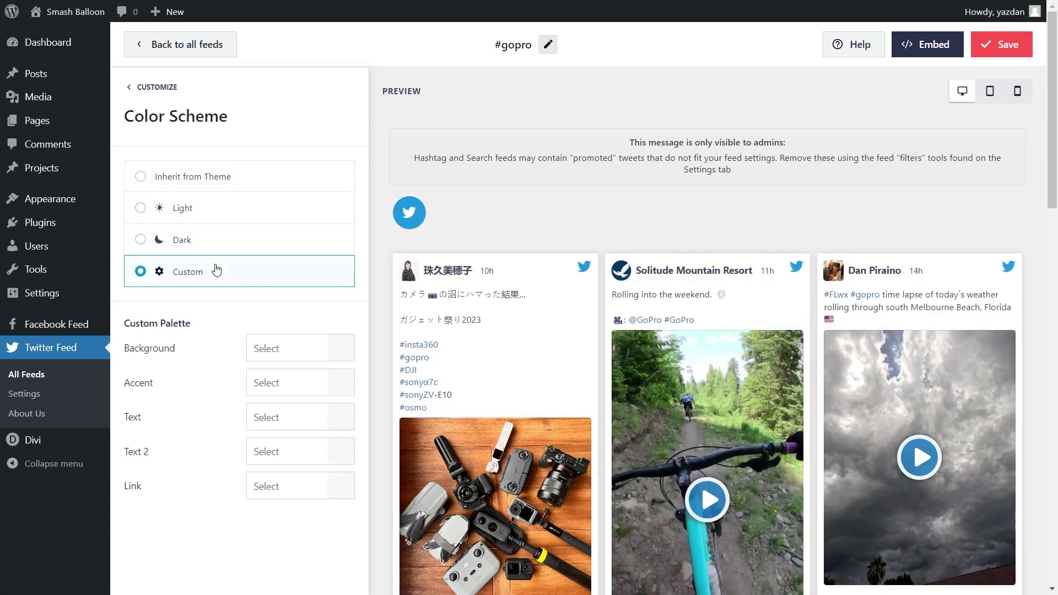
left_click(345, 348)
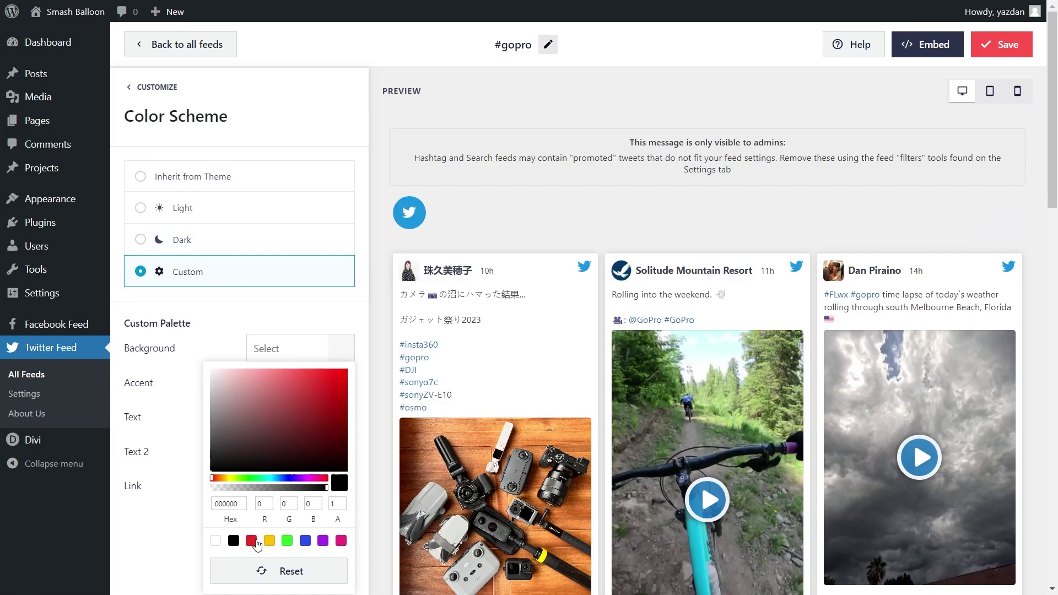
left_click(251, 540)
left_click(269, 540)
left_click(287, 540)
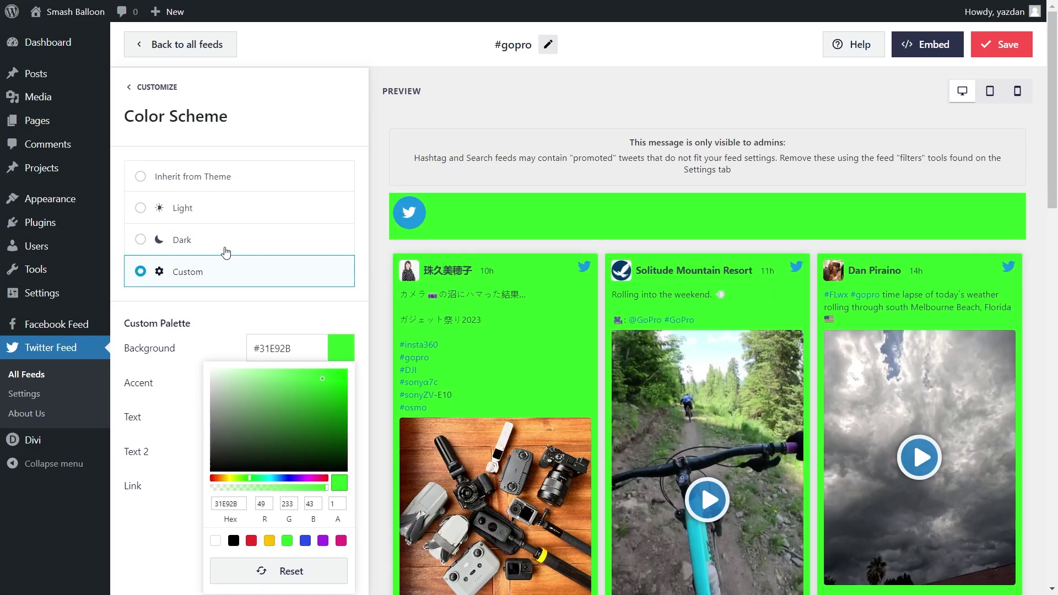
left_click(219, 179)
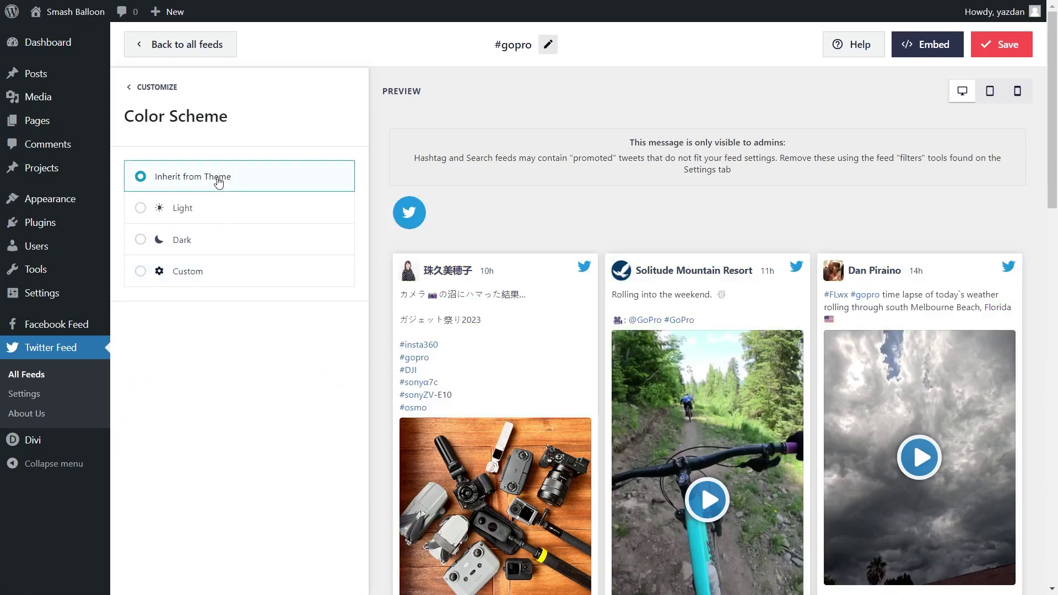
left_click(1008, 52)
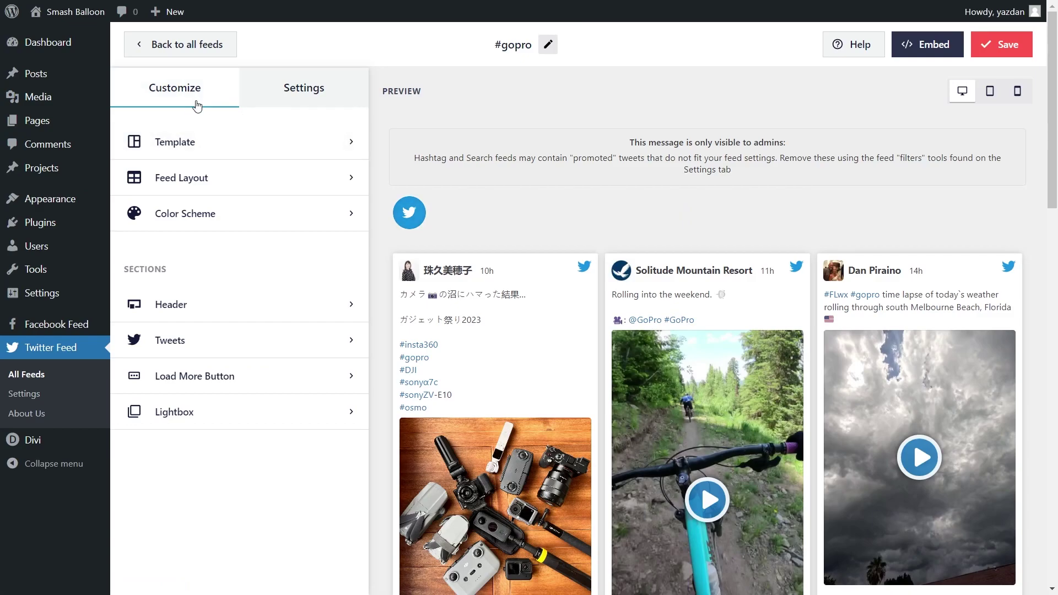
- Hide then restore Tweet Text under Edit Individual Elements, save, and open the Settings tab
left_click(201, 346)
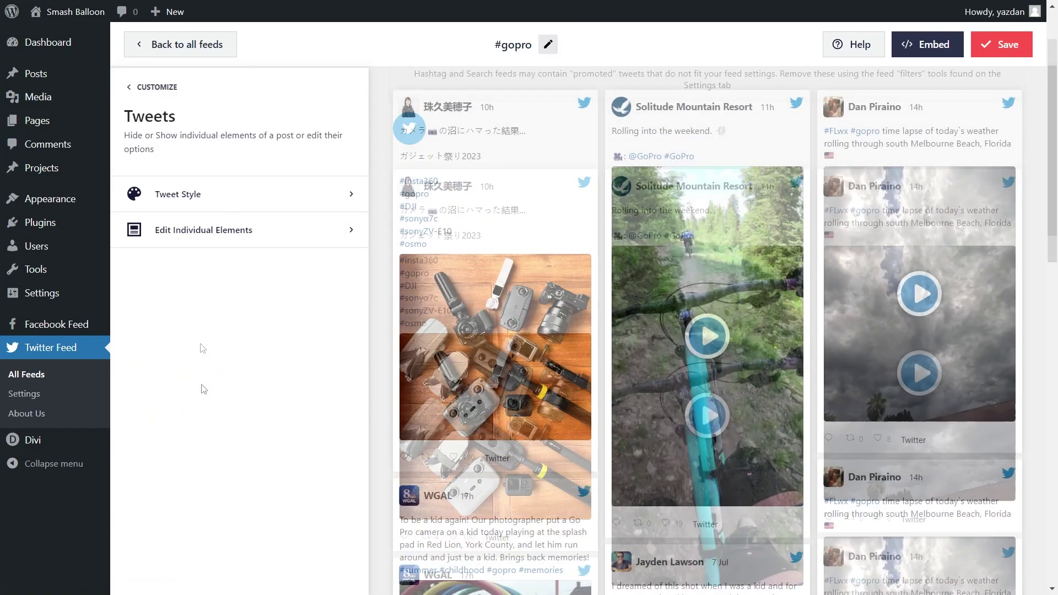
left_click(214, 237)
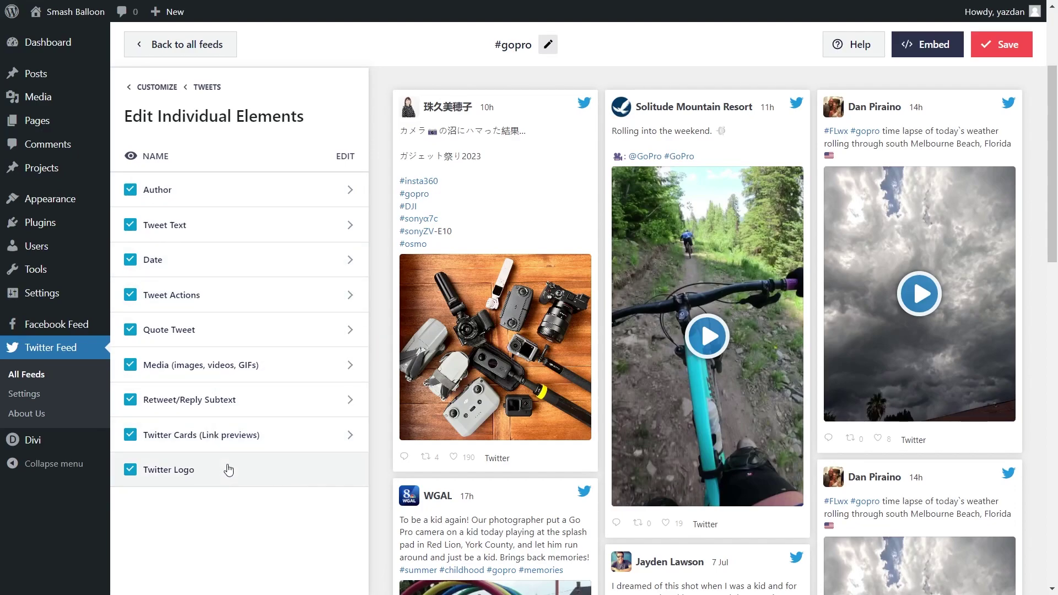
left_click(130, 225)
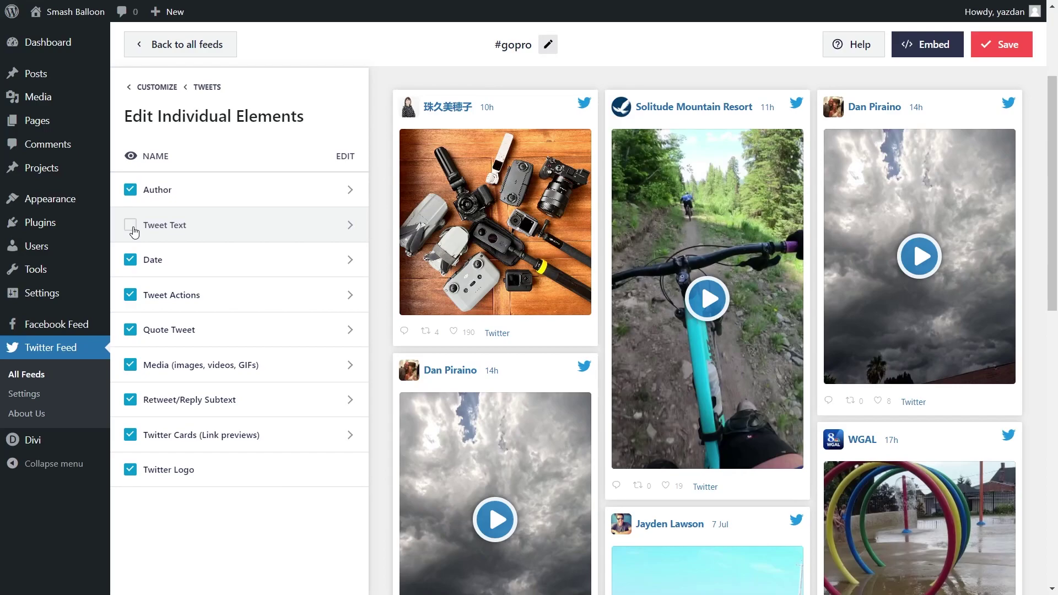
left_click(131, 226)
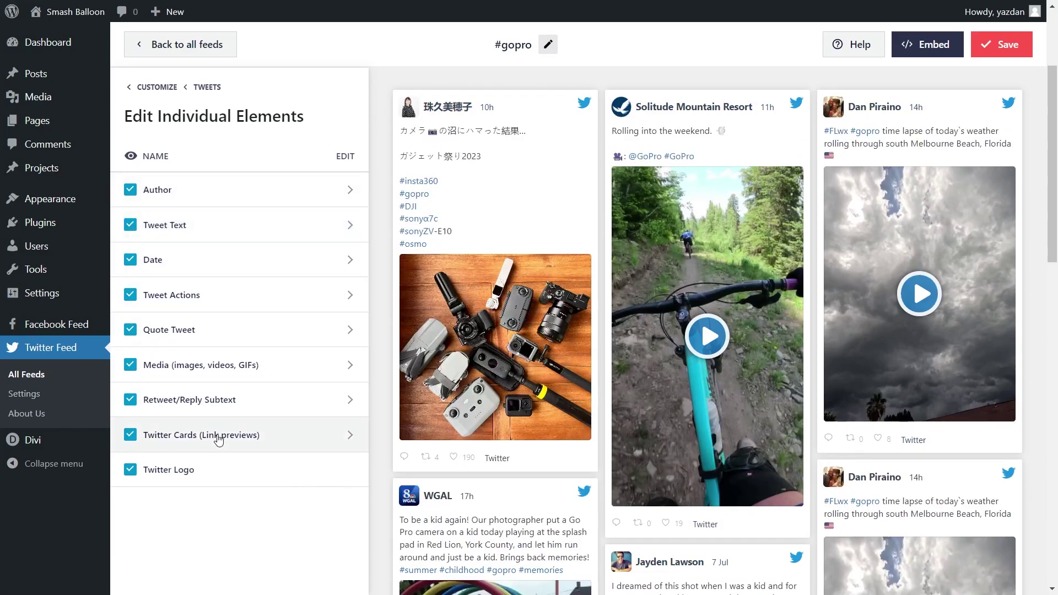
left_click(1001, 44)
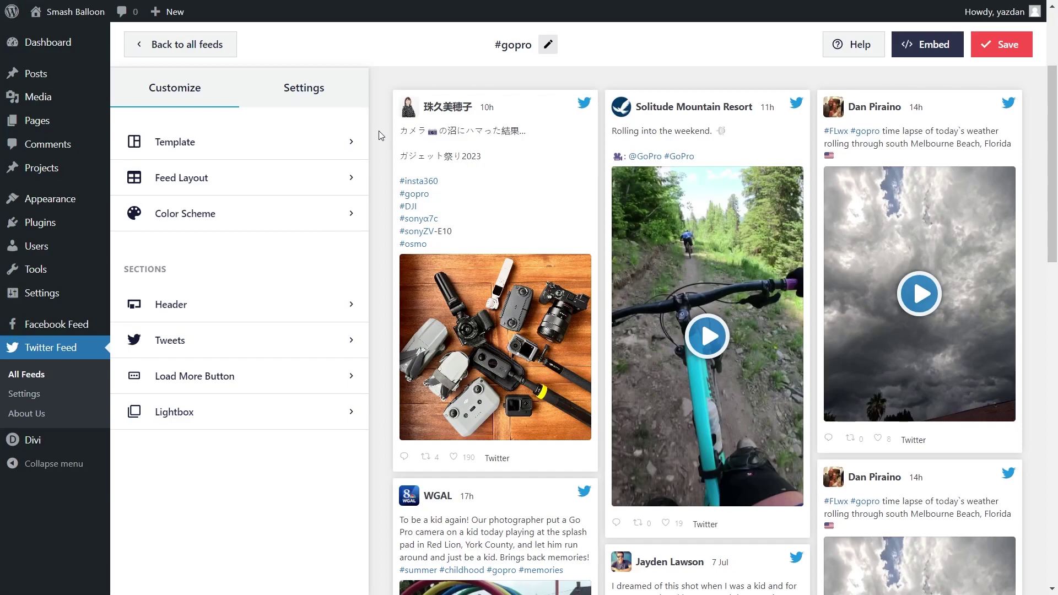
left_click(306, 91)
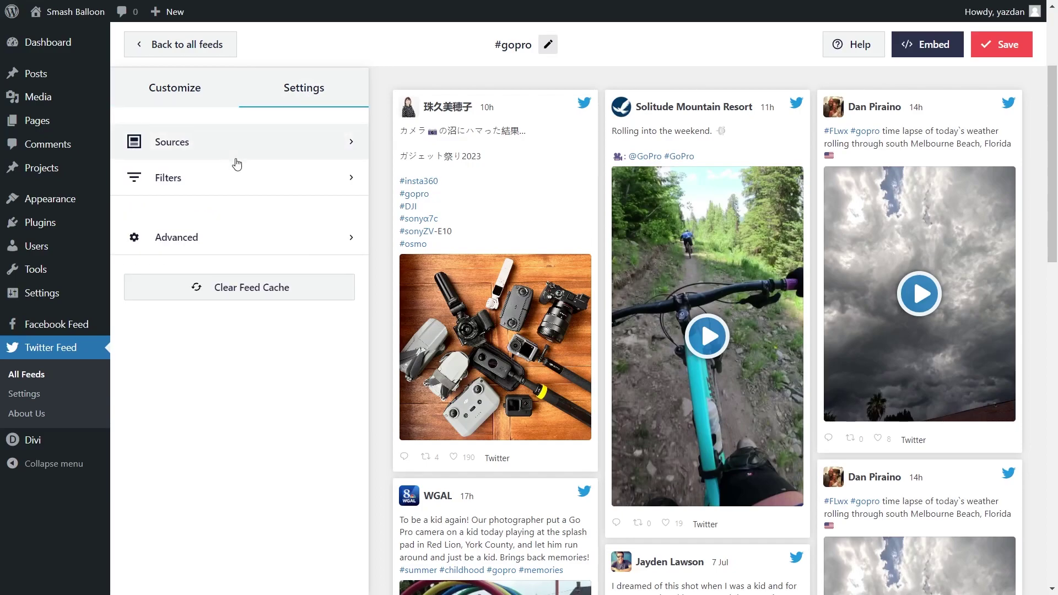
- Open the Filters section to review the reply, retweet and word filters
left_click(228, 174)
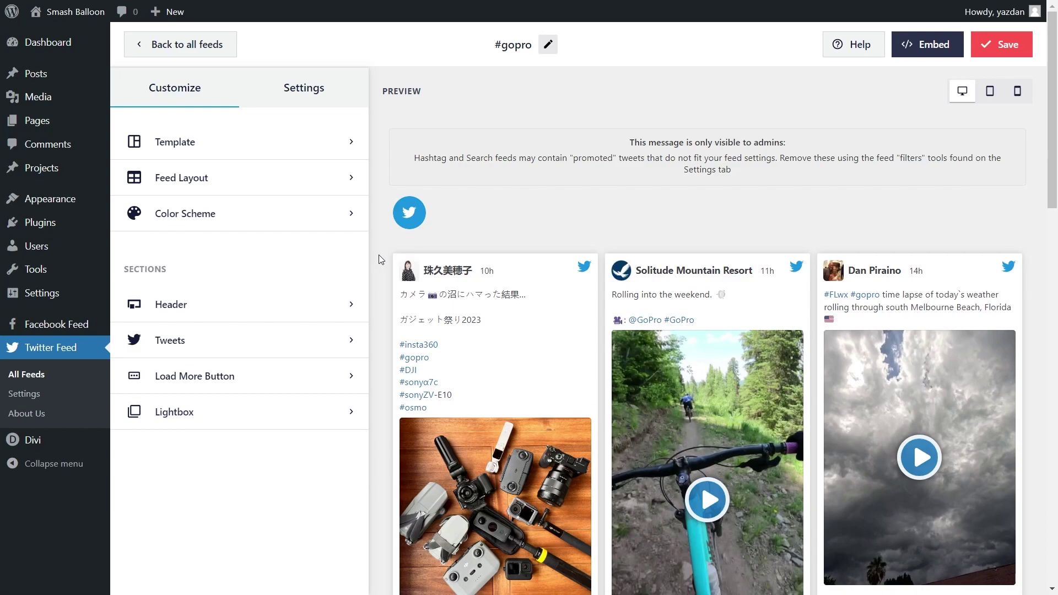
- Save the #gopro feed, copy its [custom-twitter-feeds feed=1] shortcode, and add it to the Honolulu page
left_click(927, 45)
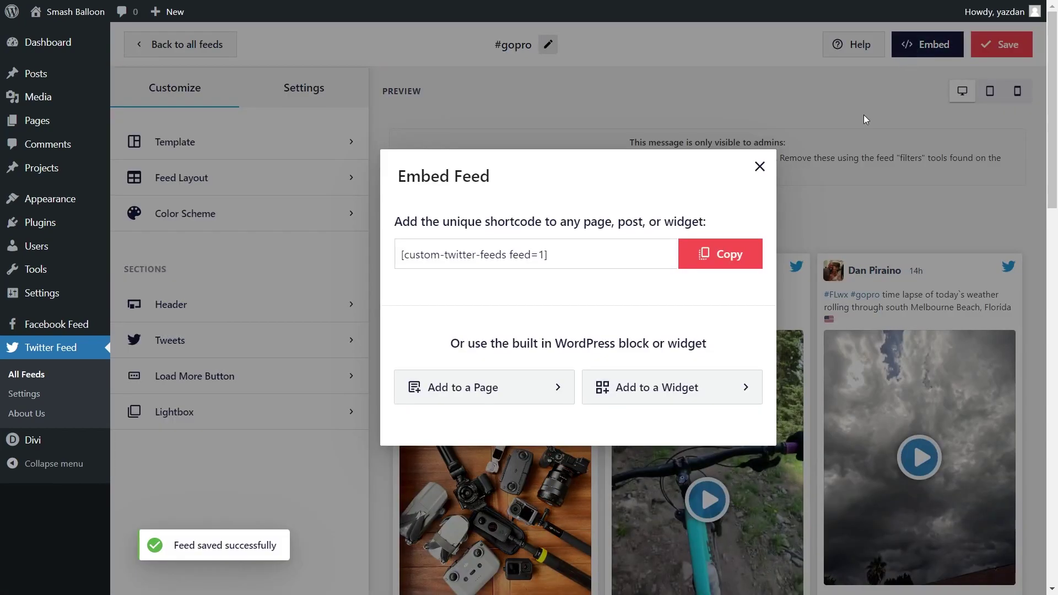
left_click(717, 264)
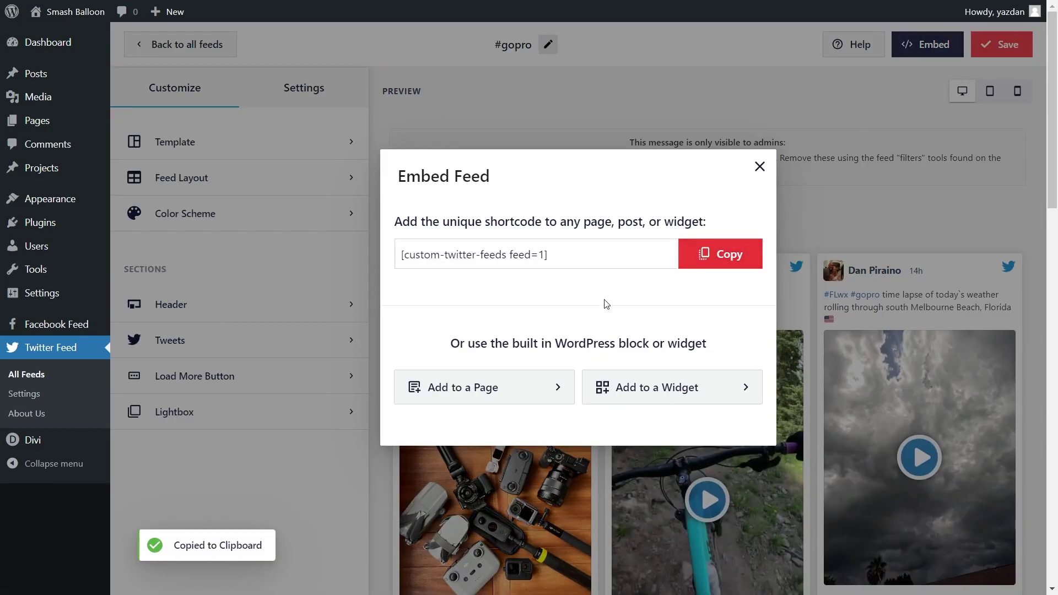
left_click(490, 392)
left_click(459, 260)
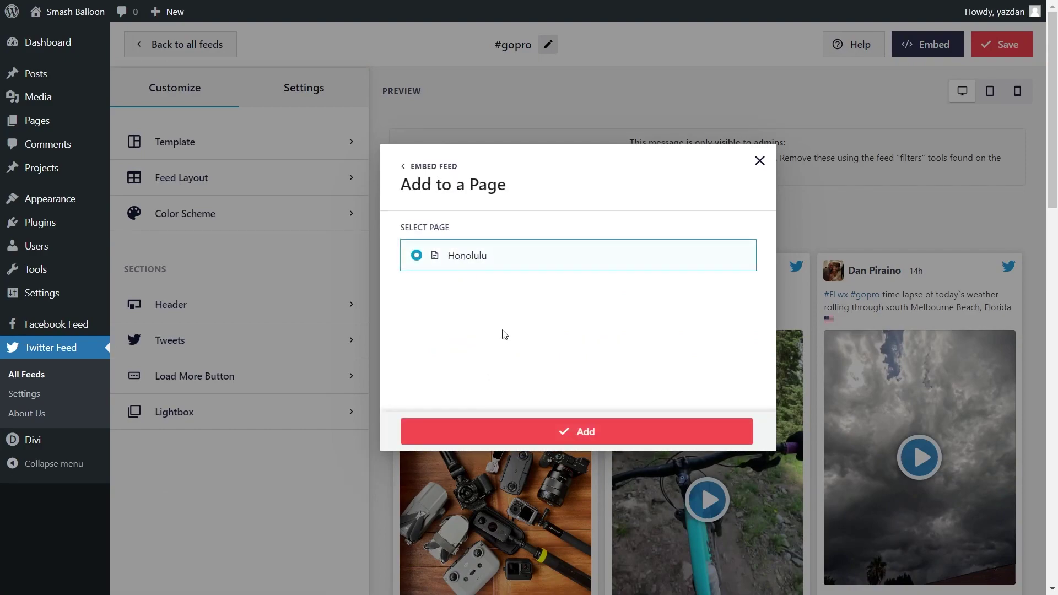
left_click(573, 432)
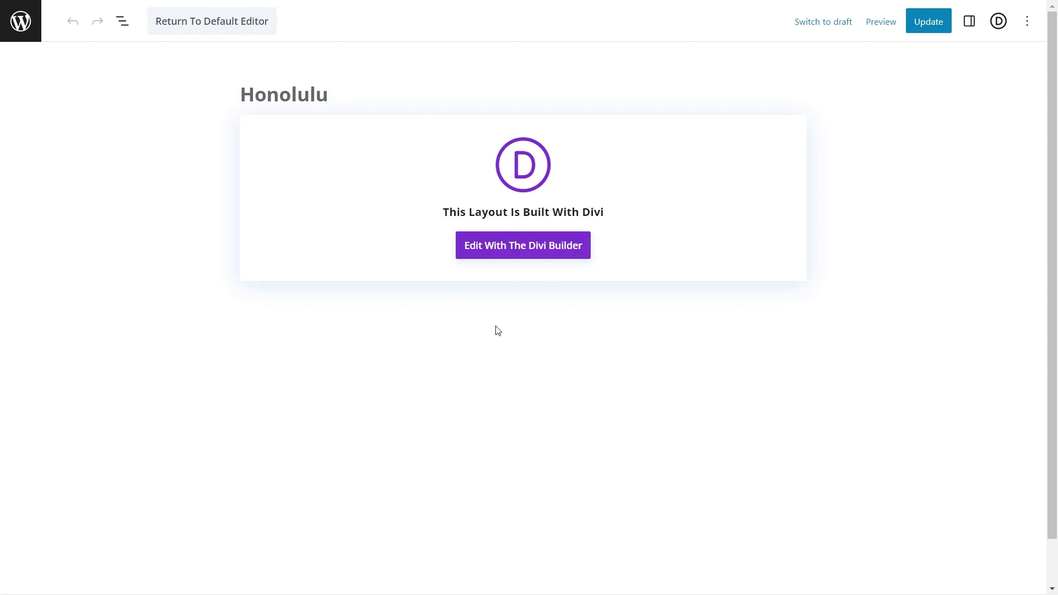
- Open the Honolulu page in the Divi visual builder and scroll to the Find Us on Twitter row
left_click(515, 257)
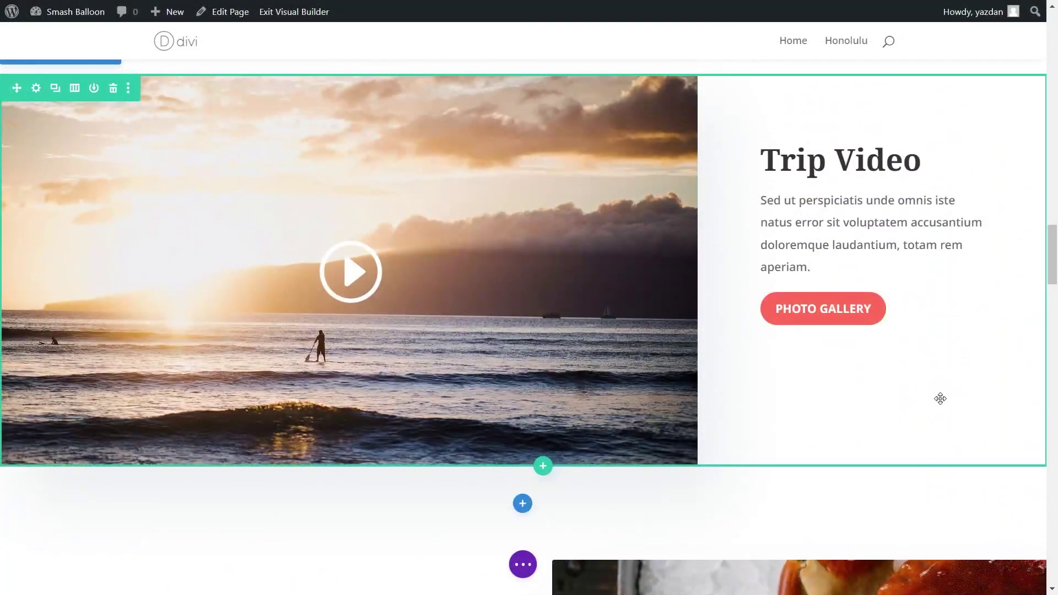
scroll(939, 402, "down", 14)
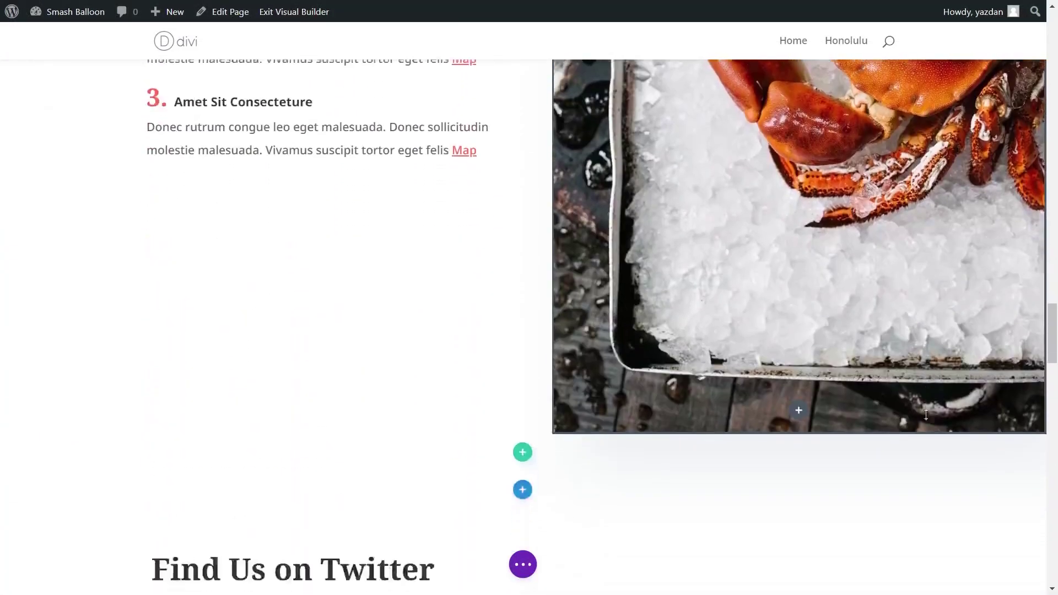
scroll(925, 414, "down", 5)
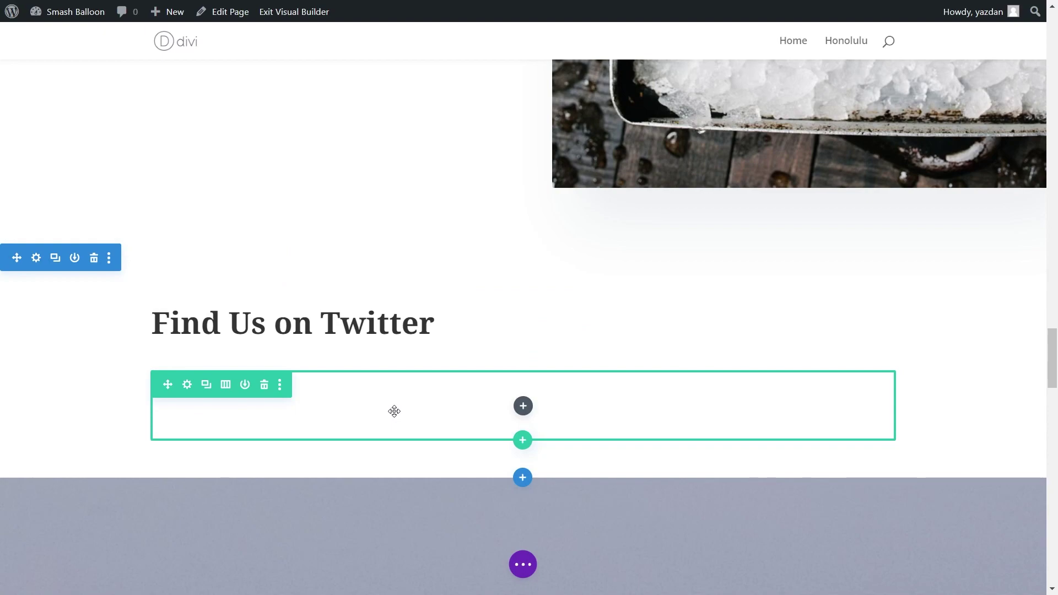
- Insert a Code module holding the [custom-twitter-feeds feed=1] shortcode into the Find Us on Twitter row
left_click(523, 407)
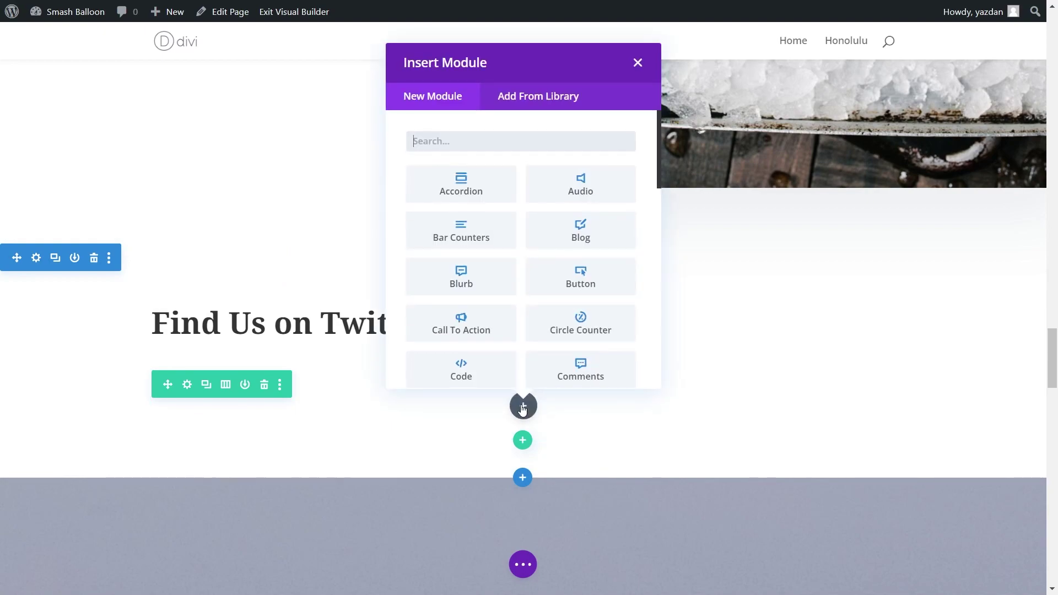
type("code")
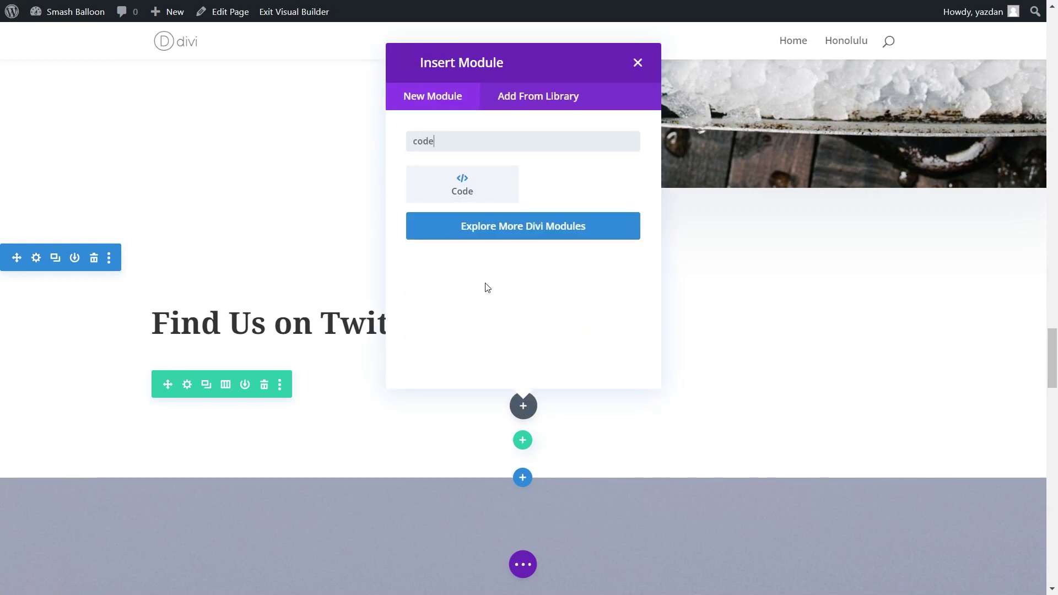
left_click(466, 197)
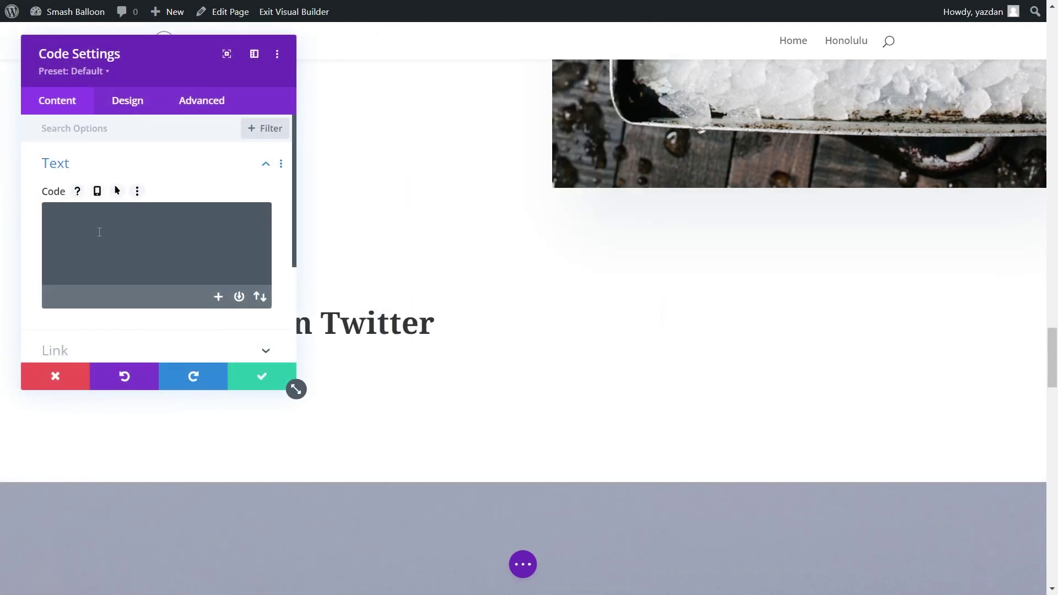
key("ctrl+v")
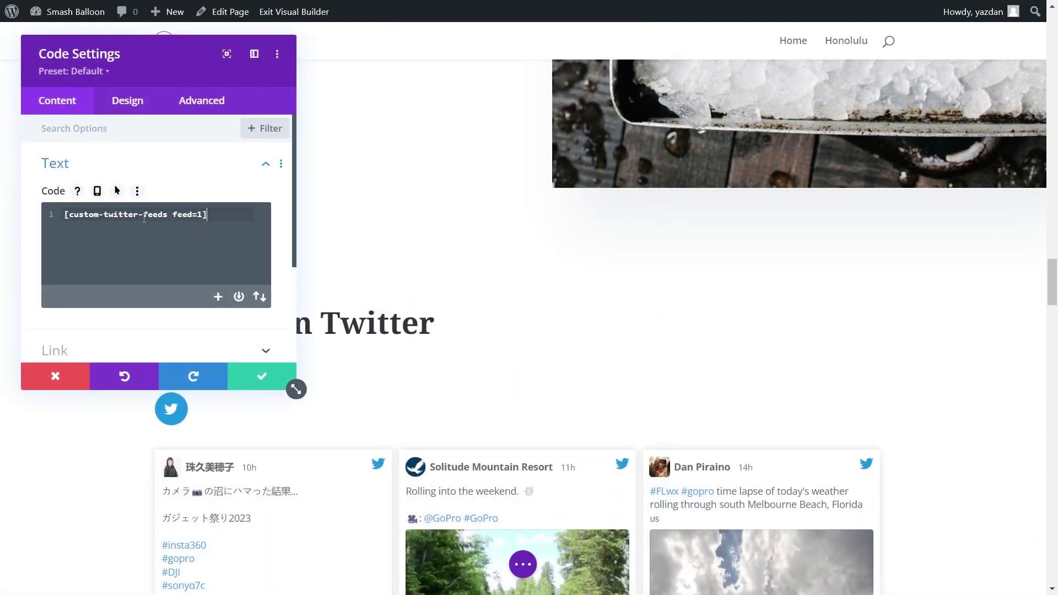
left_click(261, 380)
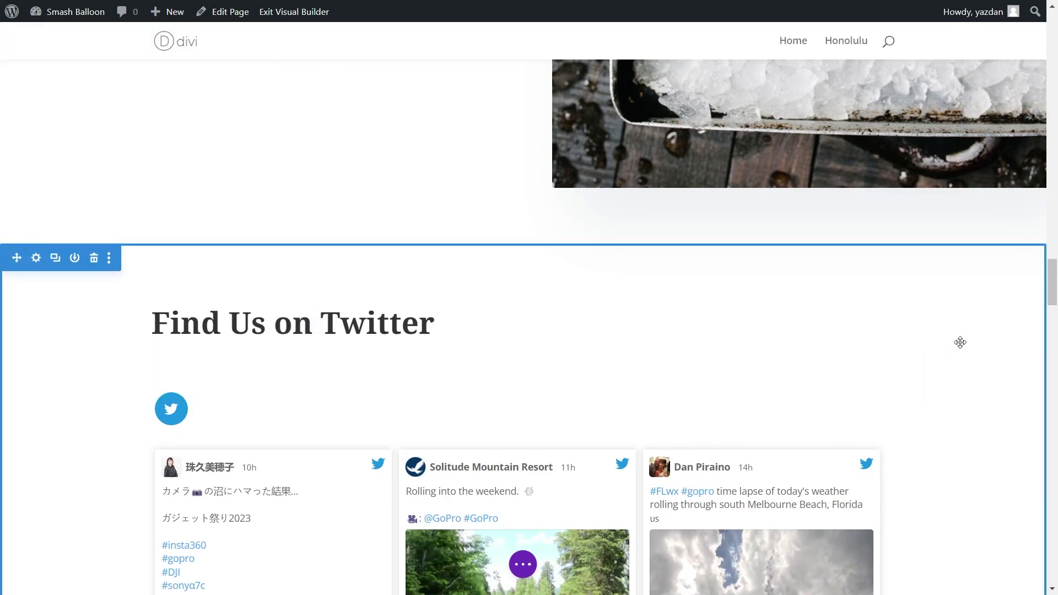
scroll(959, 344, "down", 1)
scroll(959, 344, "down", 1)
scroll(959, 344, "down", 1)
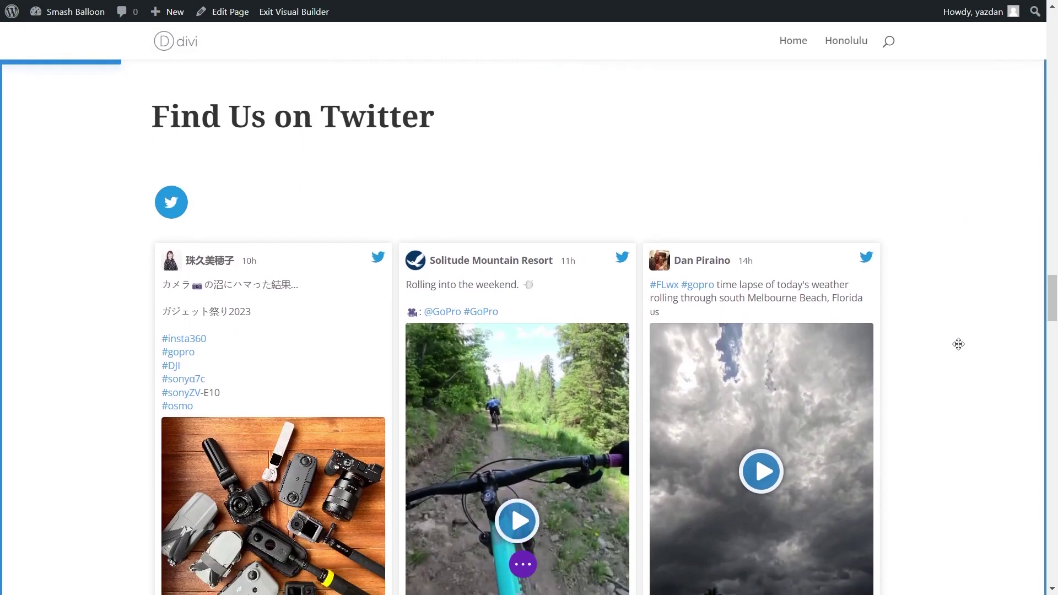
scroll(959, 344, "down", 2)
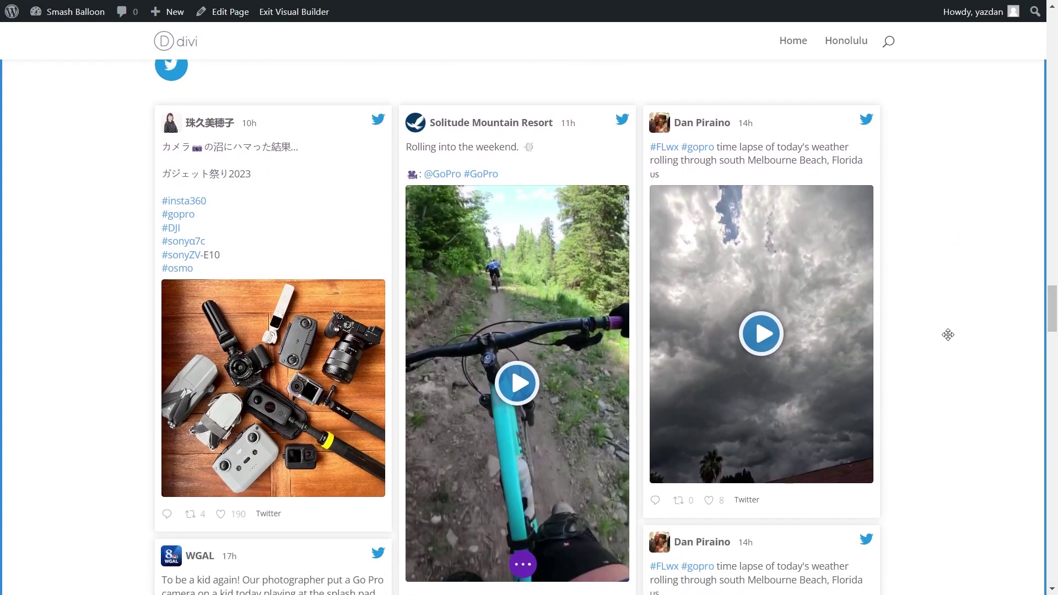
scroll(947, 336, "down", 3)
scroll(946, 336, "down", 5)
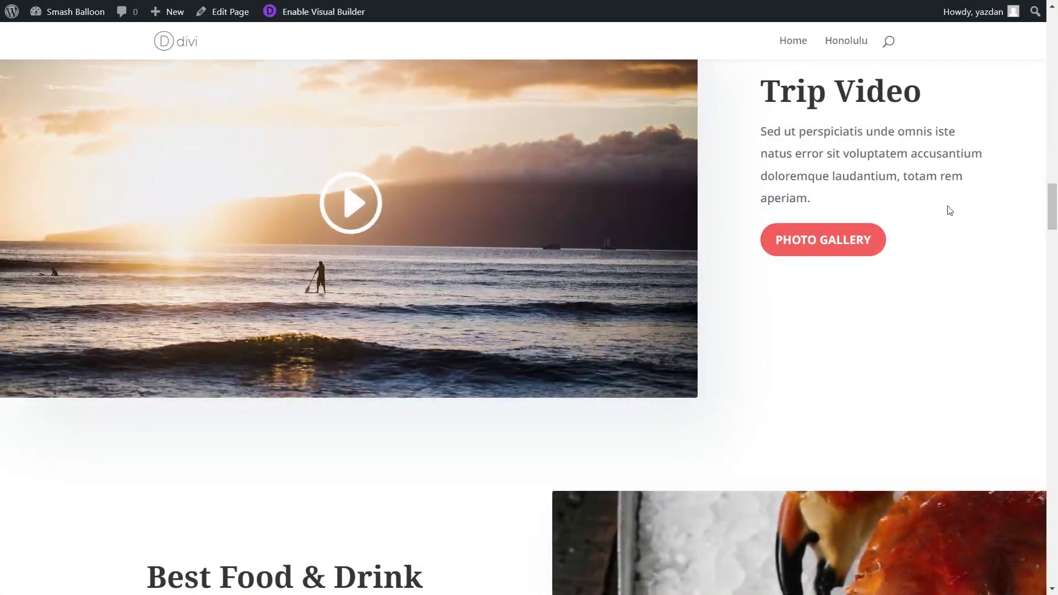
scroll(949, 210, "down", 6)
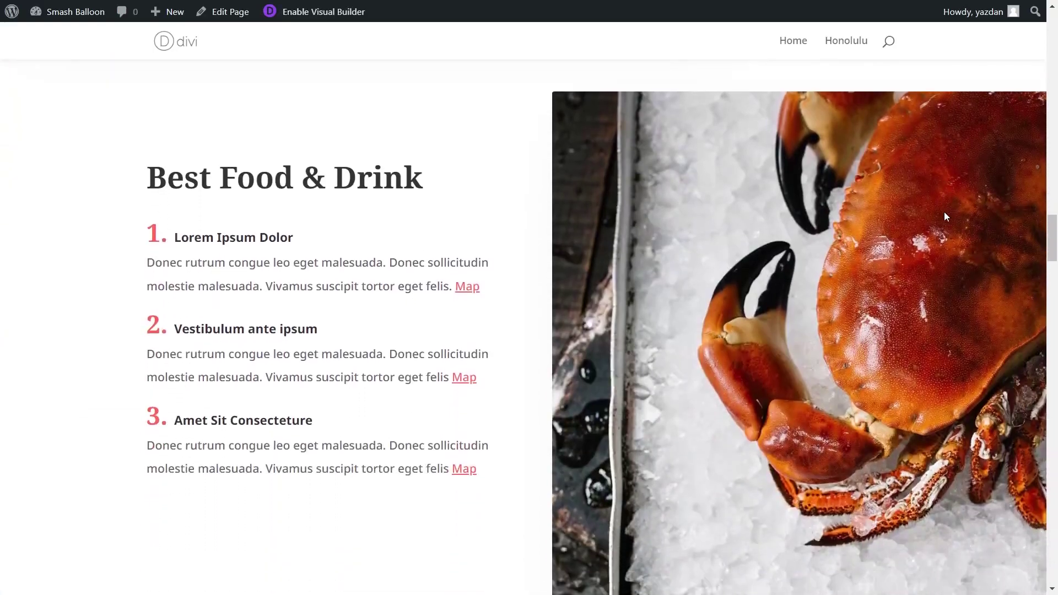
- Enlarge the first tweet's camera-gear photo in the lightbox, then close it
scroll(944, 216, "down", 10)
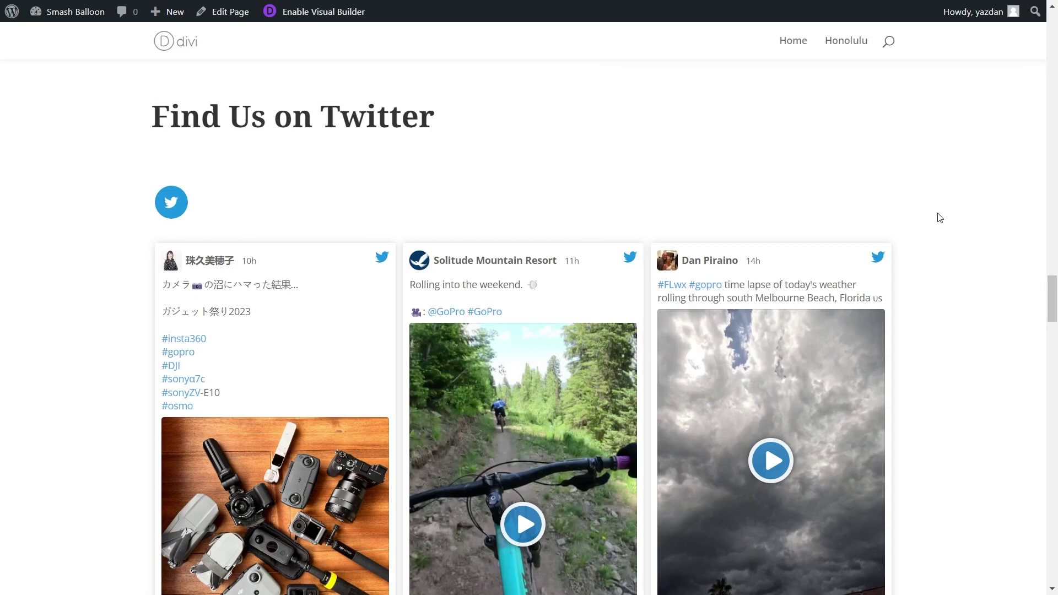
scroll(939, 217, "down", 3)
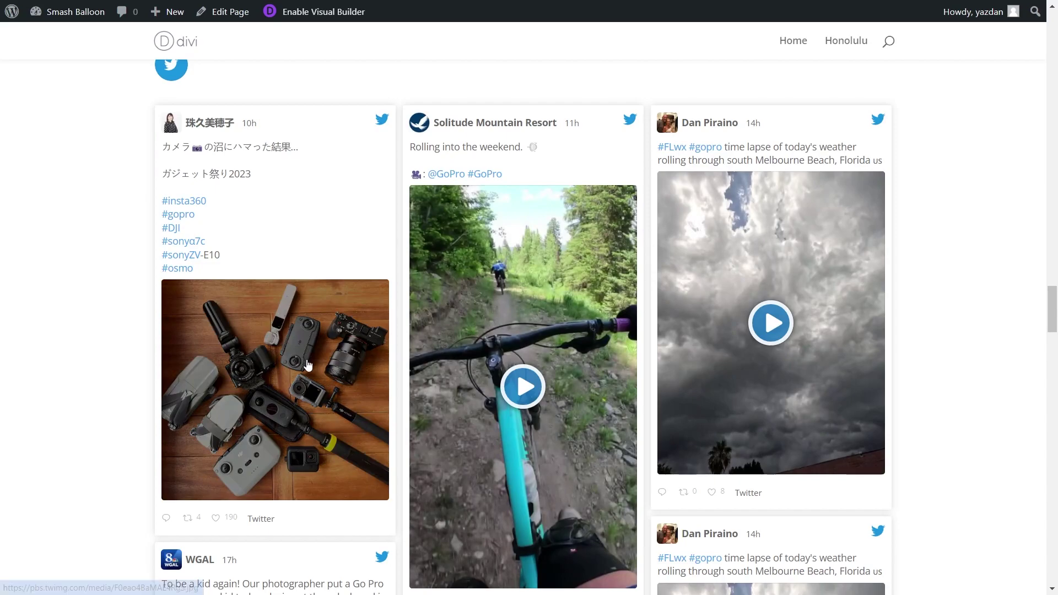
left_click(308, 365)
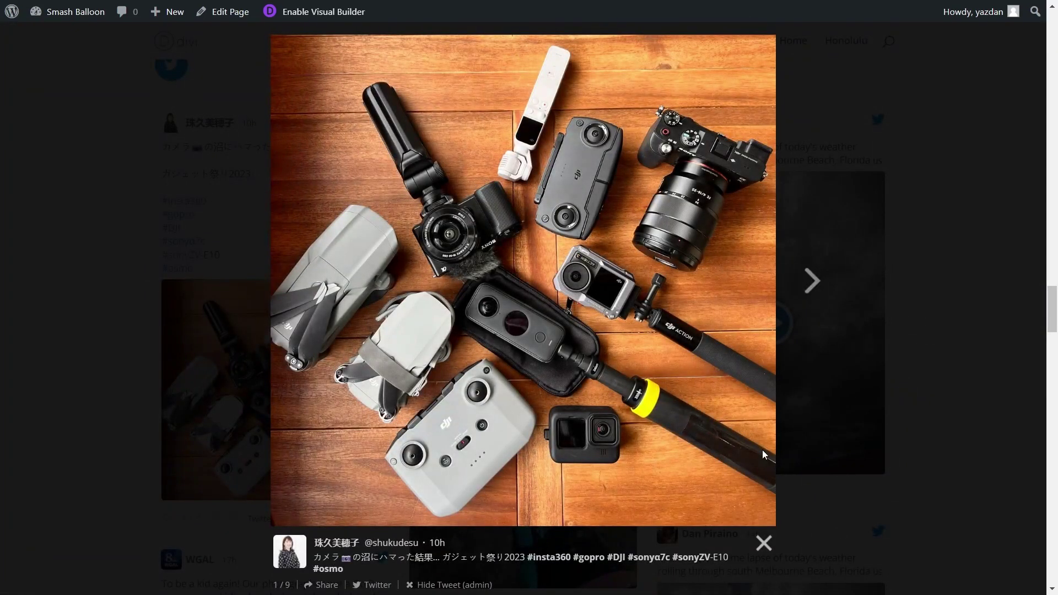
left_click(596, 574)
- Load more tweets into the #gopro masonry feed and scroll through the new batch
scroll(965, 372, "down", 10)
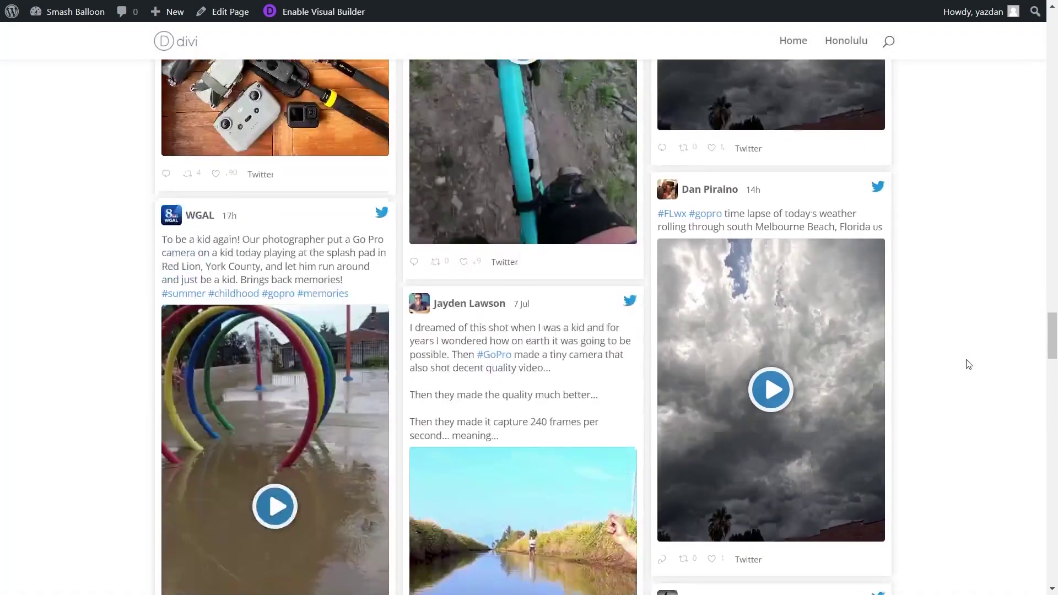
scroll(959, 377, "down", 8)
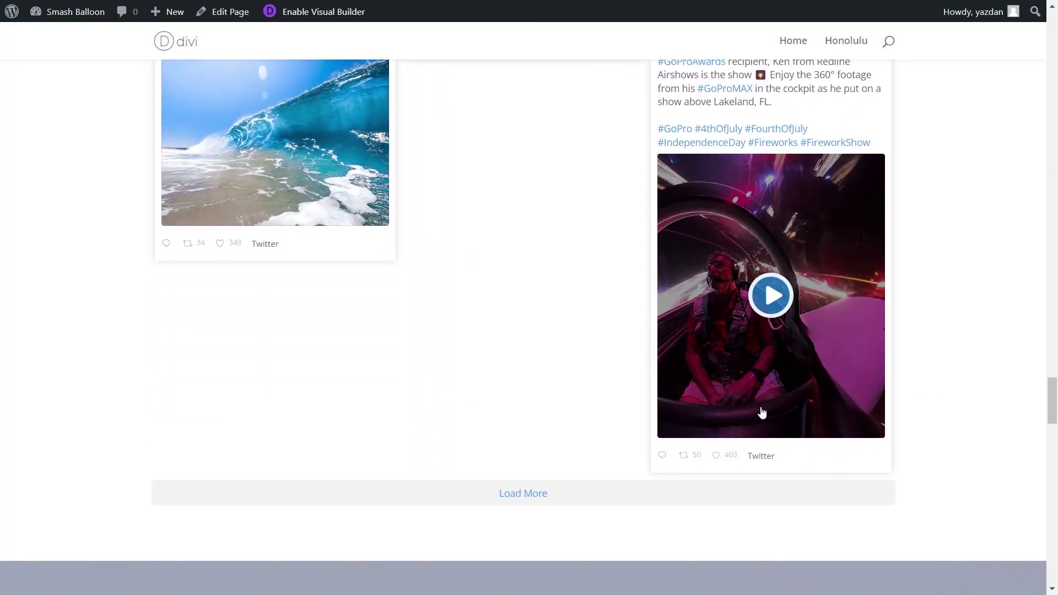
left_click(552, 499)
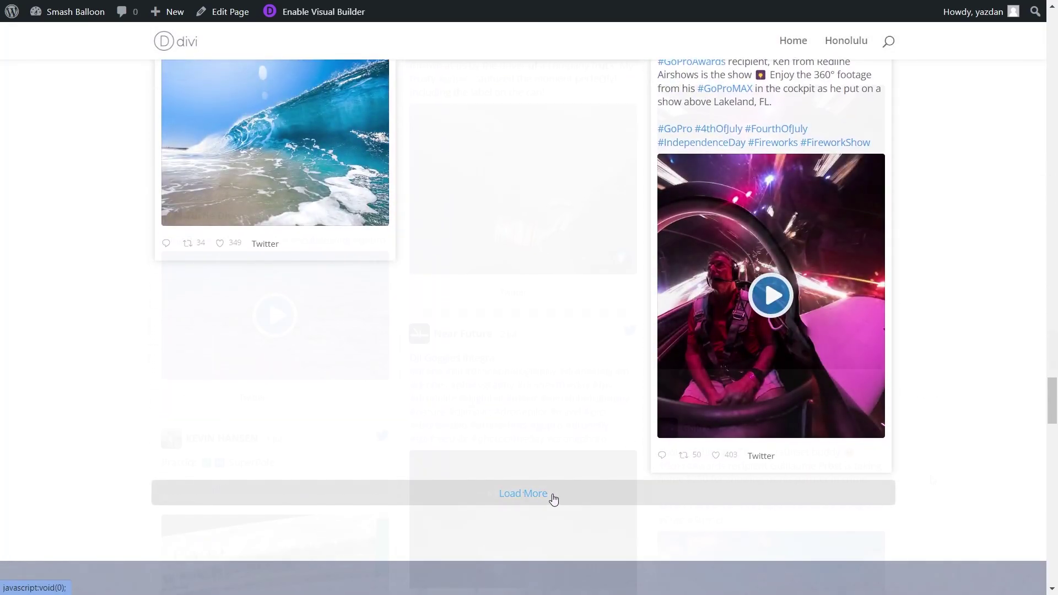
scroll(931, 480, "down", 6)
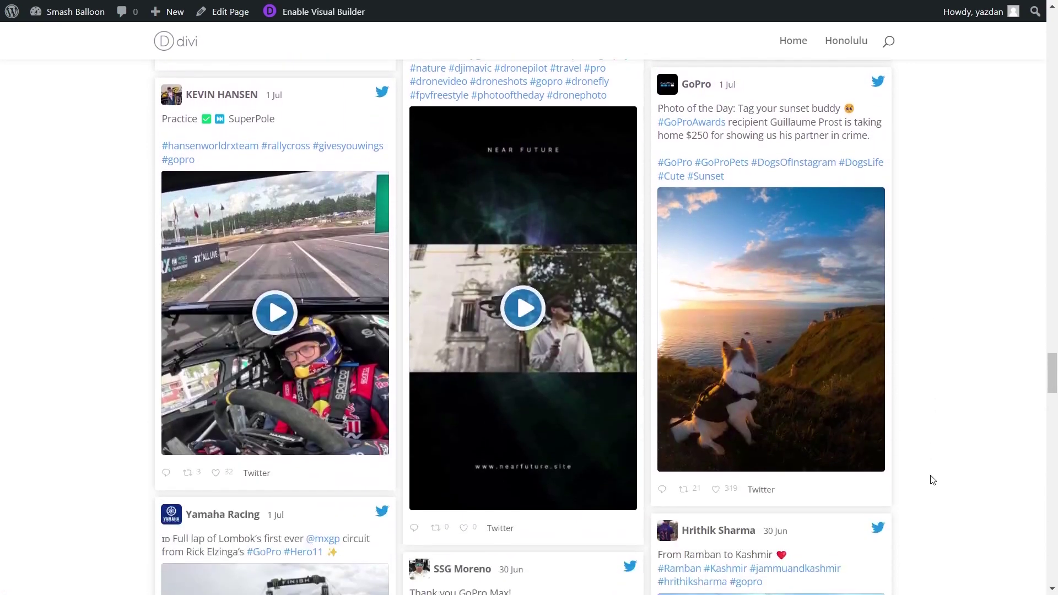
scroll(946, 460, "down", 3)
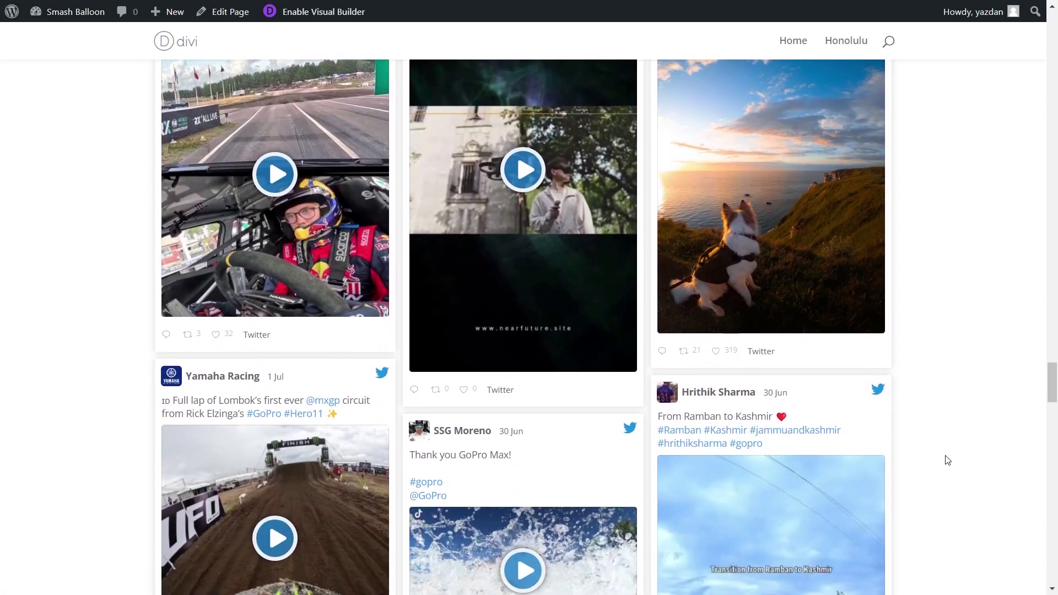
scroll(947, 460, "down", 3)
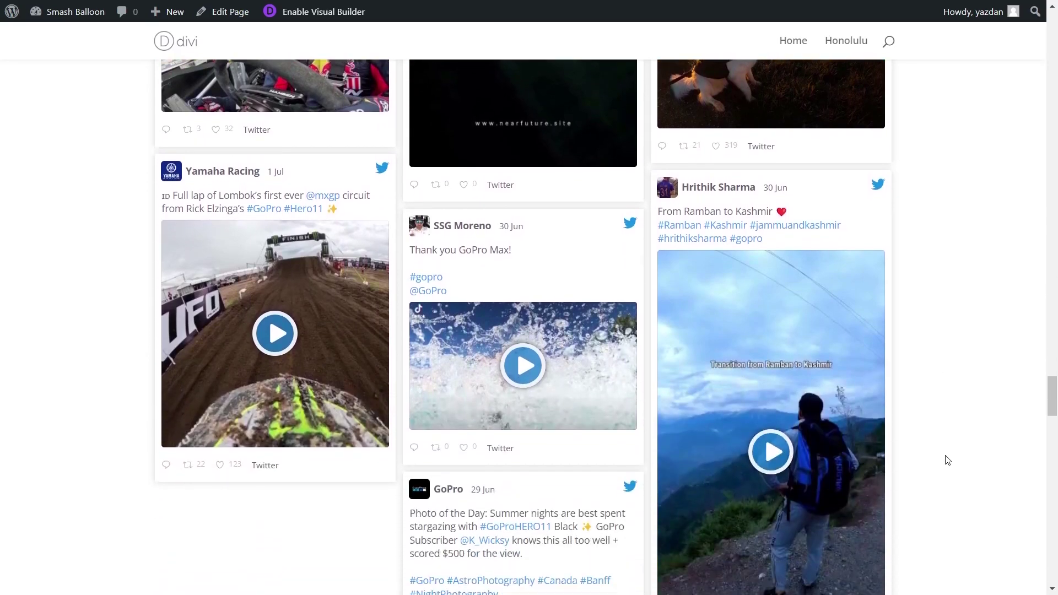